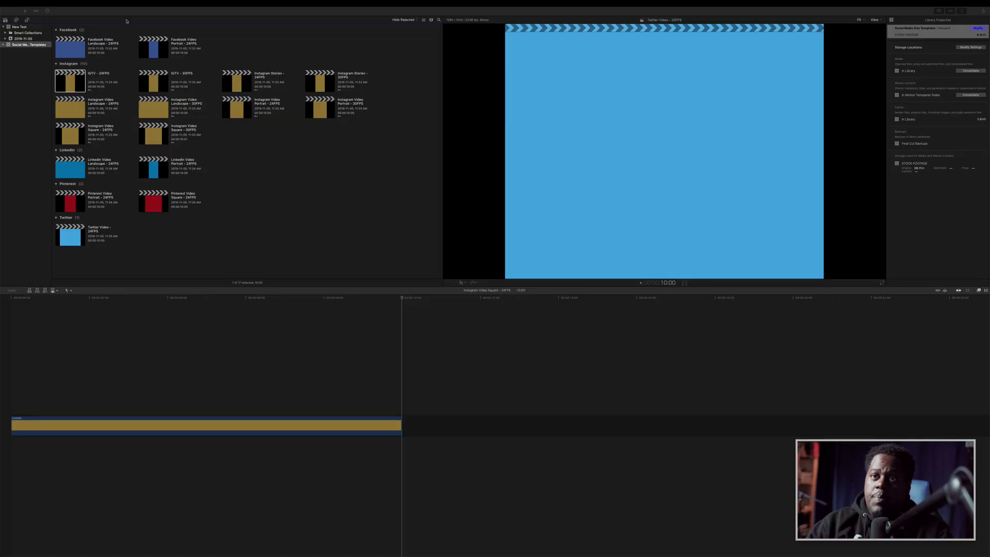
# Widen the Libraries sidebar until the Social Media Size Templates library name shows in full.
pyautogui.click(135, 10)
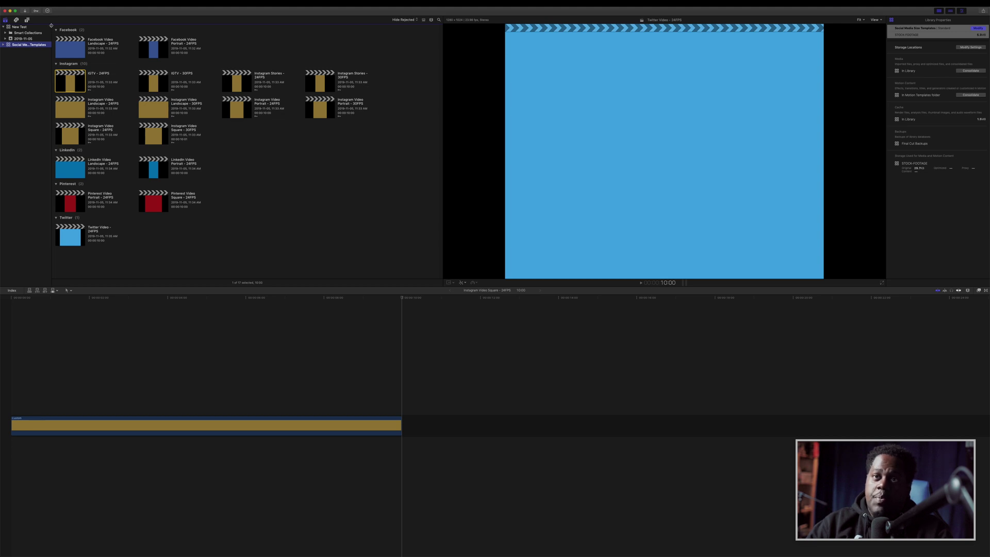
pyautogui.moveTo(51, 25); pyautogui.dragTo(122, 22)
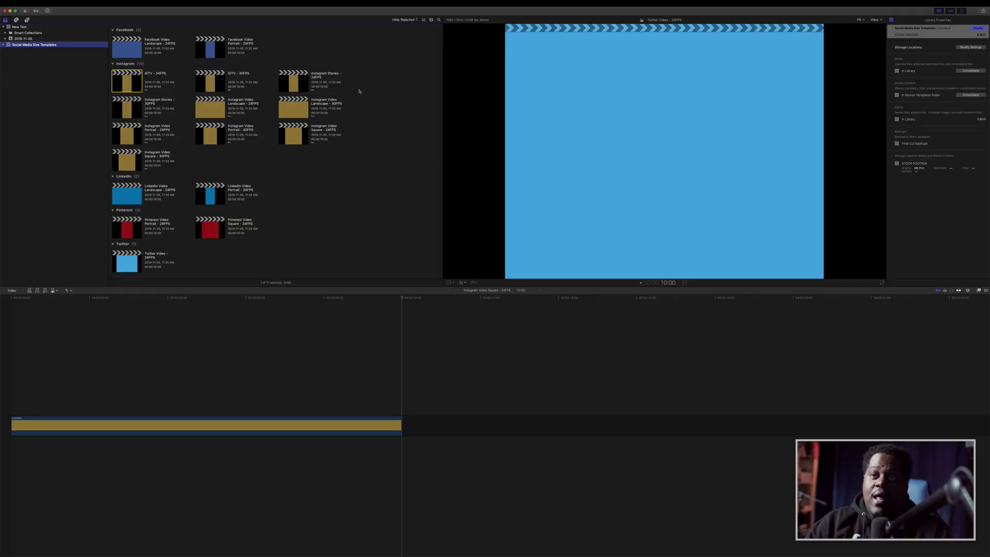
# Switch the browser to list view and collapse the Instagram, Facebook, LinkedIn, Pinterest and Twitter groups.
pyautogui.click(423, 20)
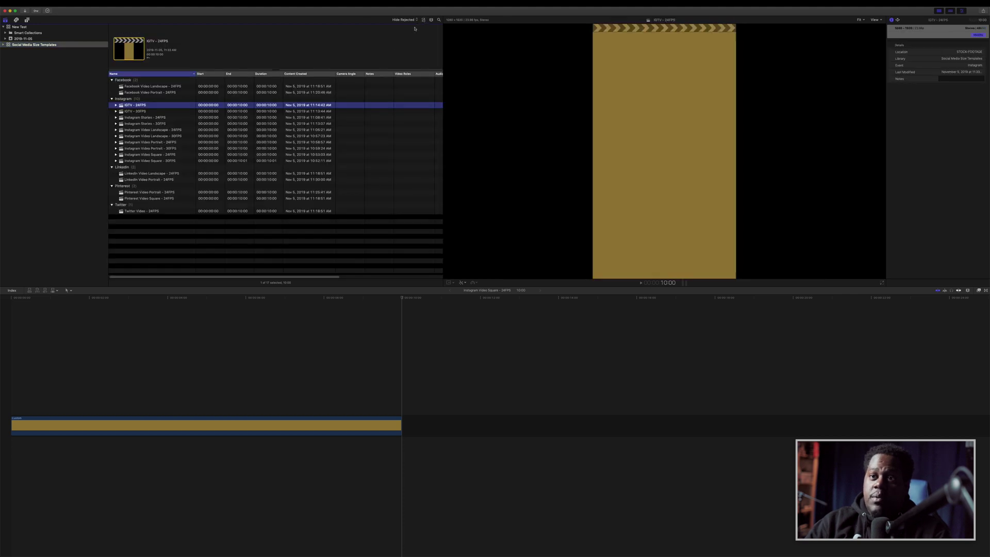
pyautogui.click(111, 99)
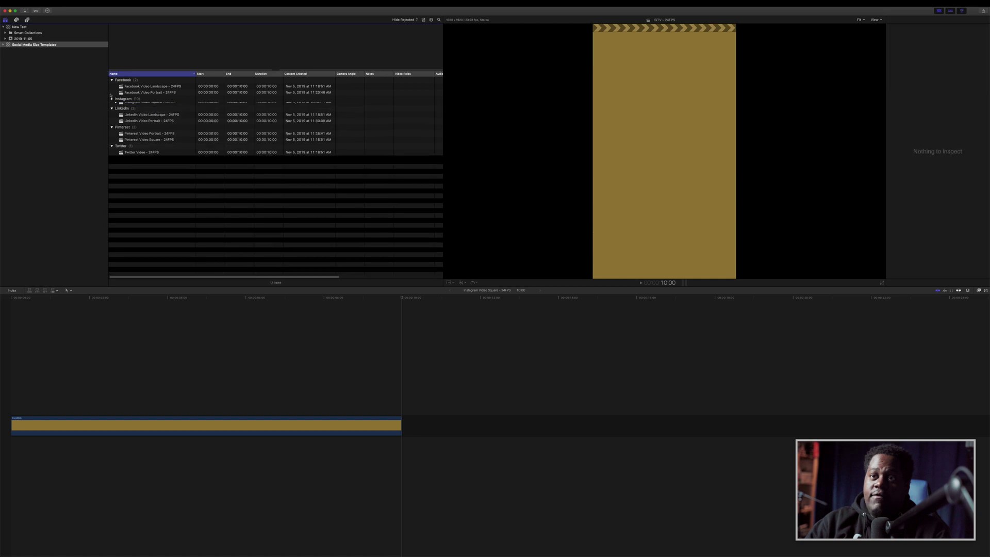
pyautogui.click(112, 80)
pyautogui.click(112, 93)
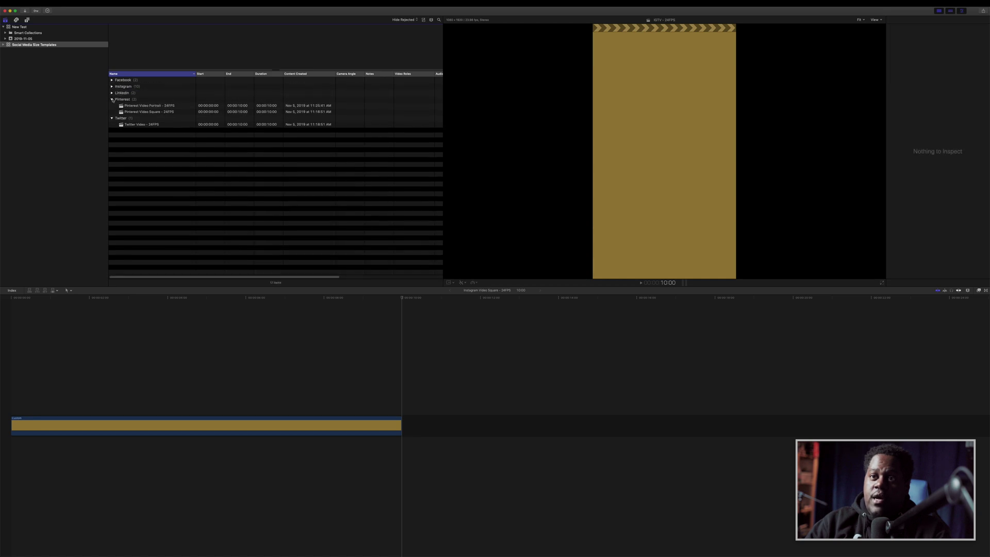
pyautogui.click(112, 99)
pyautogui.click(112, 105)
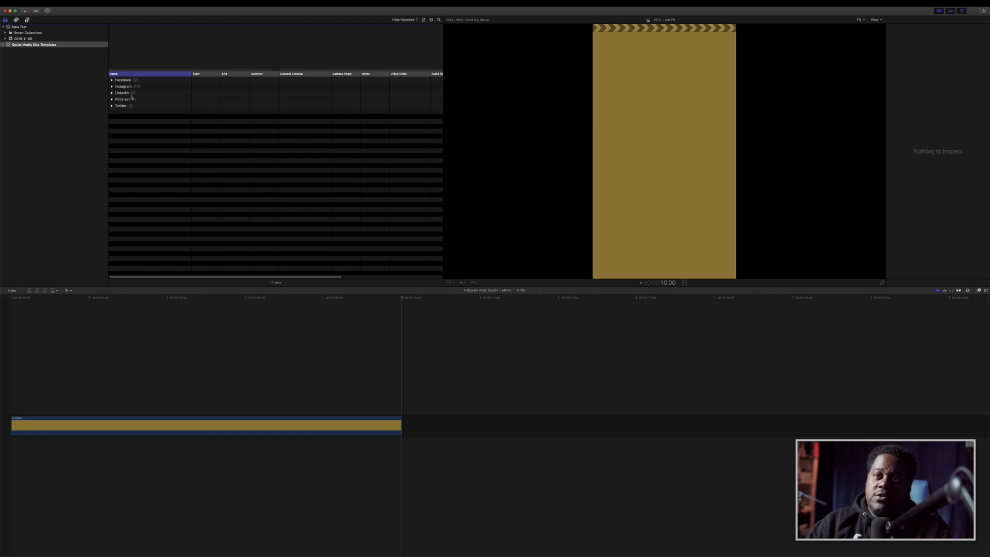
pyautogui.click(37, 6)
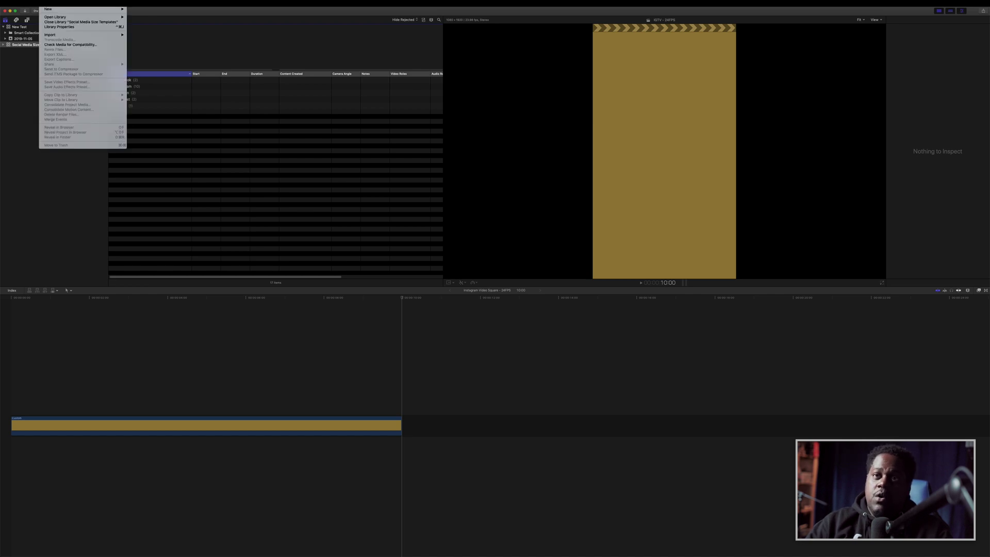
pyautogui.moveTo(119, 9)
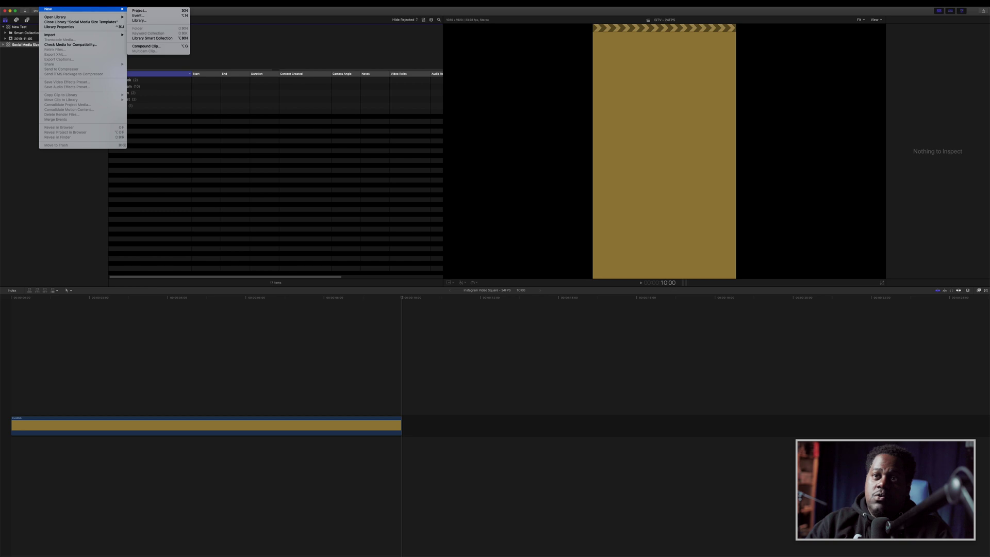
pyautogui.click(143, 21)
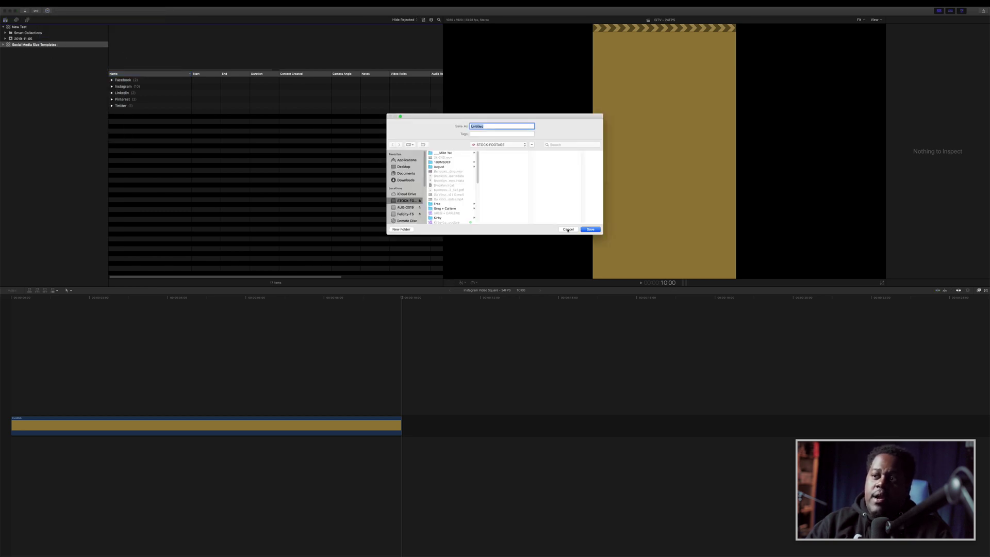
pyautogui.click(568, 230)
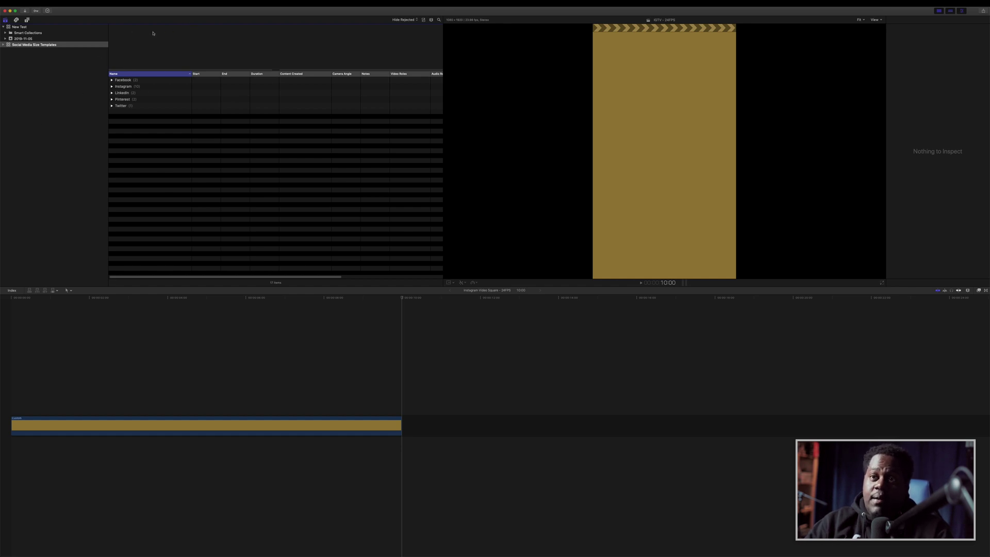
pyautogui.click(112, 80)
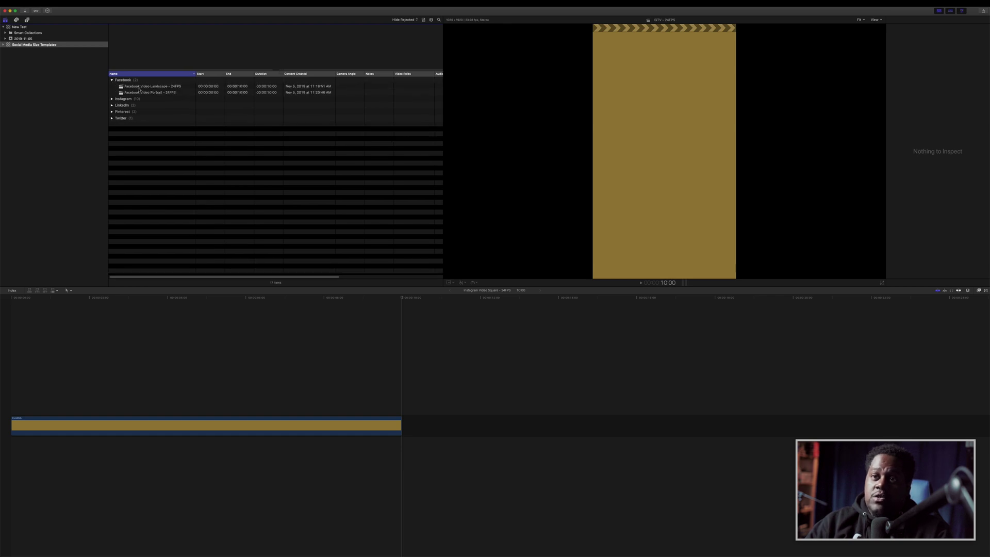
# Open Facebook Video Landscape and Portrait 24FPS, then open Instagram's IGTV - 24FPS project.
pyautogui.doubleClick(140, 87)
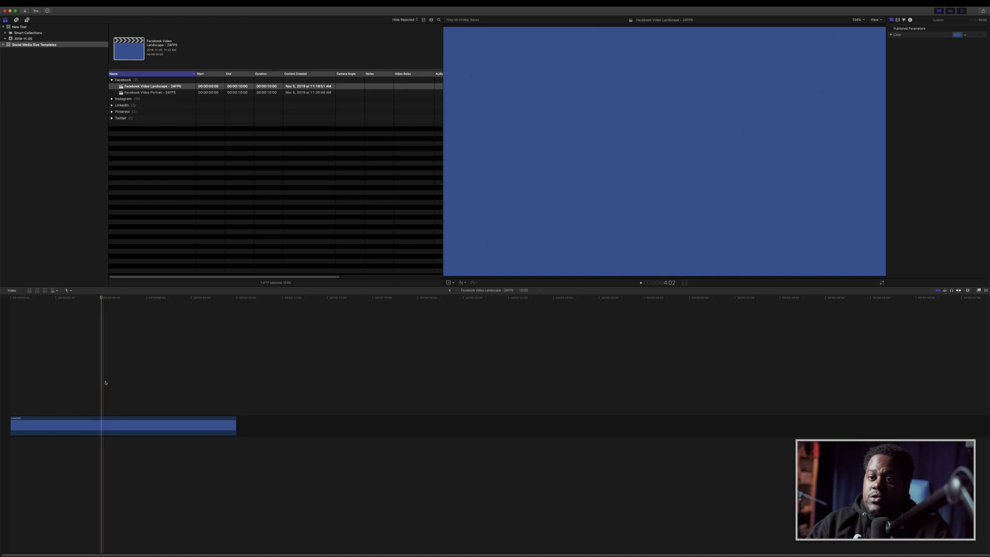
pyautogui.doubleClick(160, 93)
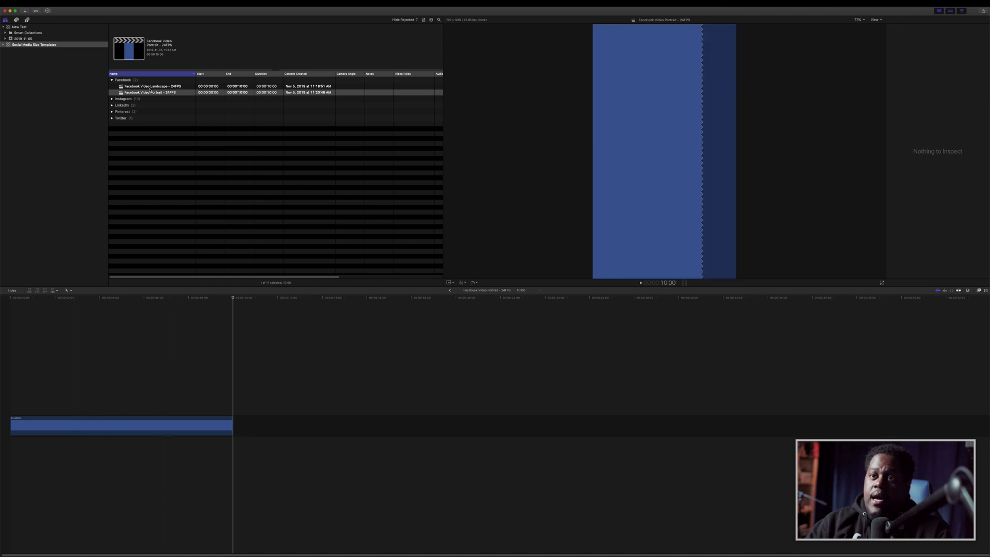
pyautogui.click(111, 80)
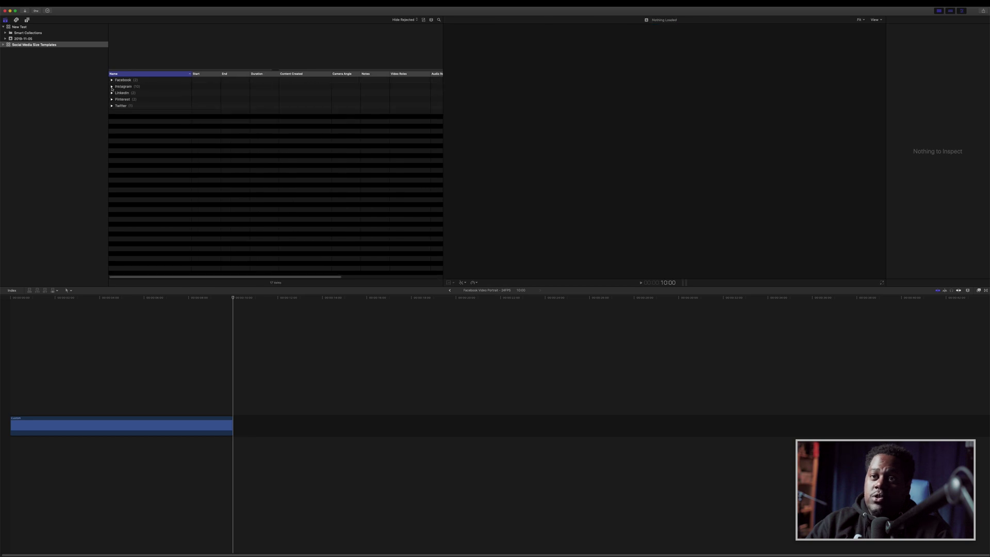
pyautogui.click(112, 86)
pyautogui.click(130, 92)
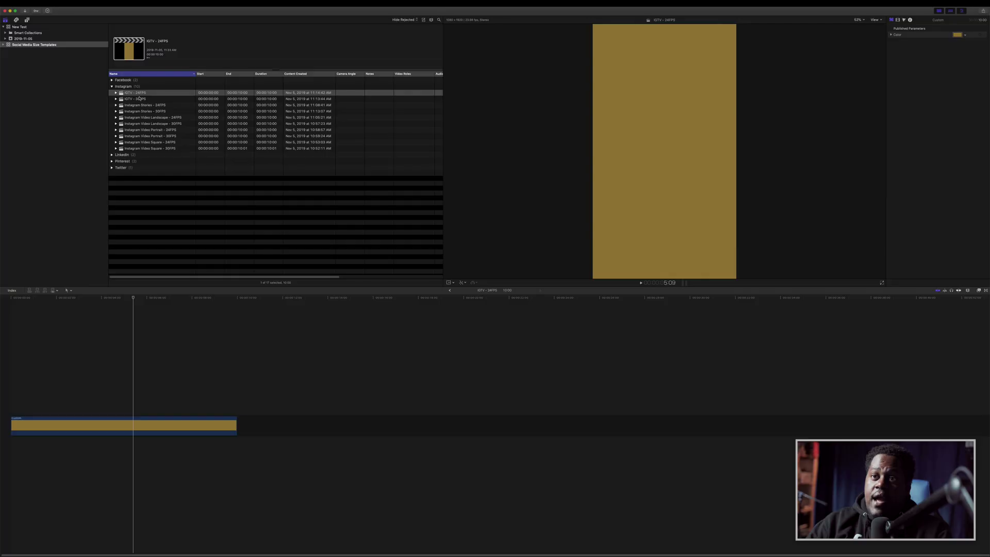
# Preview IGTV - 30FPS and compare the Instagram Stories 24FPS and 30FPS templates.
pyautogui.click(141, 99)
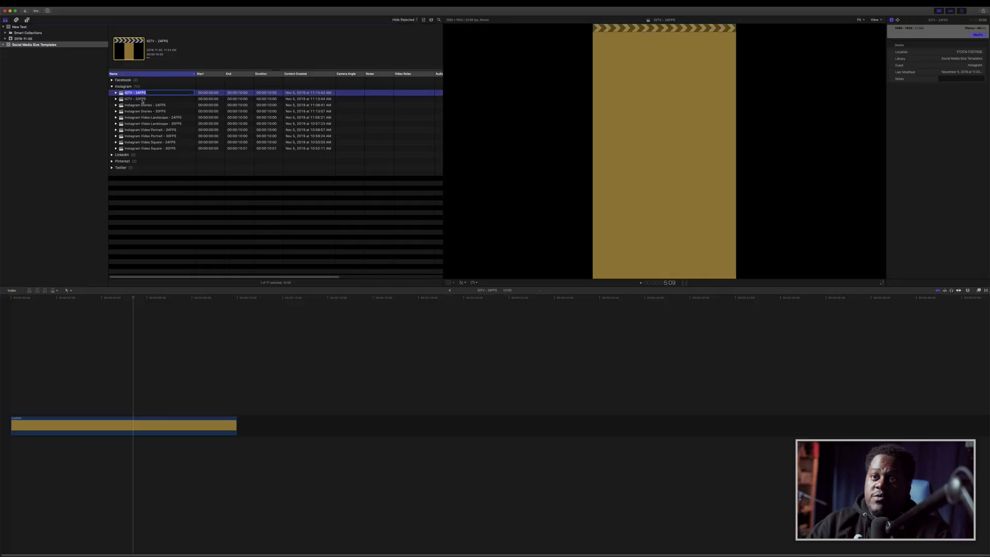
pyautogui.click(126, 105)
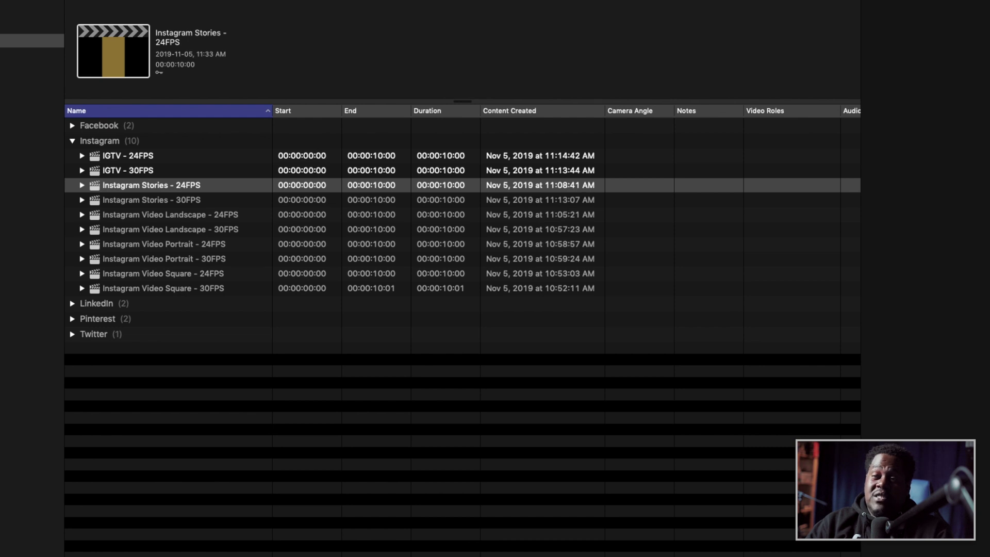
pyautogui.click(205, 201)
pyautogui.press('Up')
pyautogui.press('Down')
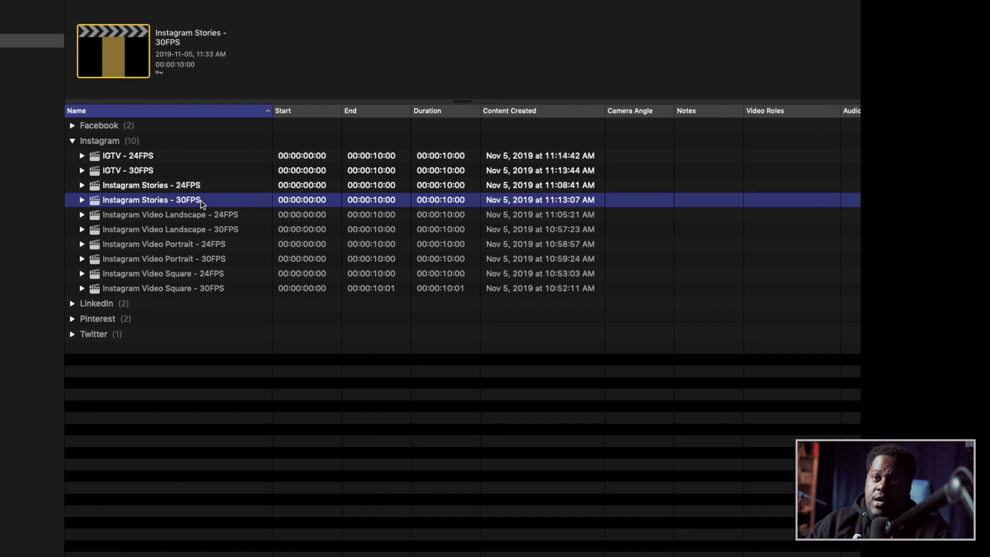
pyautogui.press('Up')
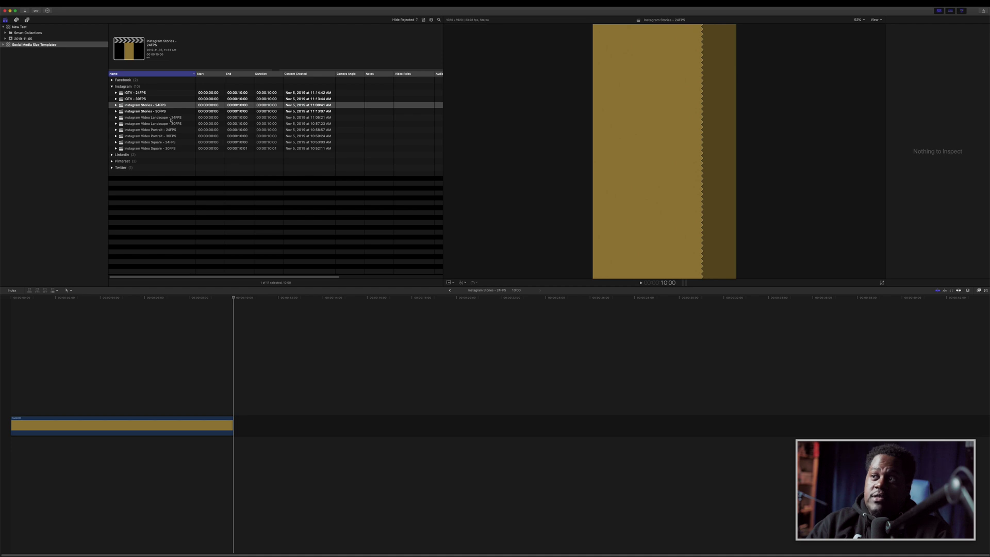
# Preview Instagram Video Landscape 24/30FPS and Portrait 24FPS, then reveal the library's events.
pyautogui.click(170, 119)
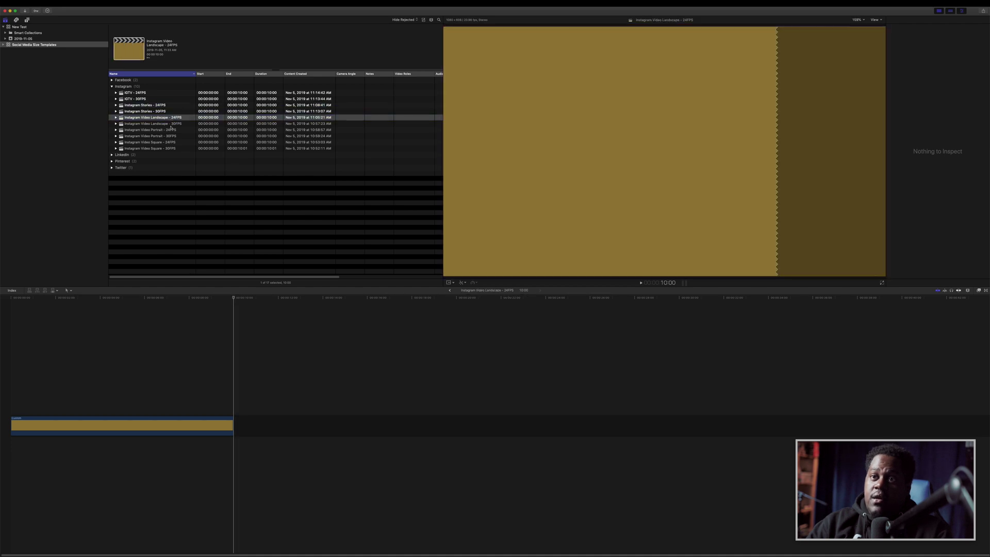
pyautogui.click(167, 124)
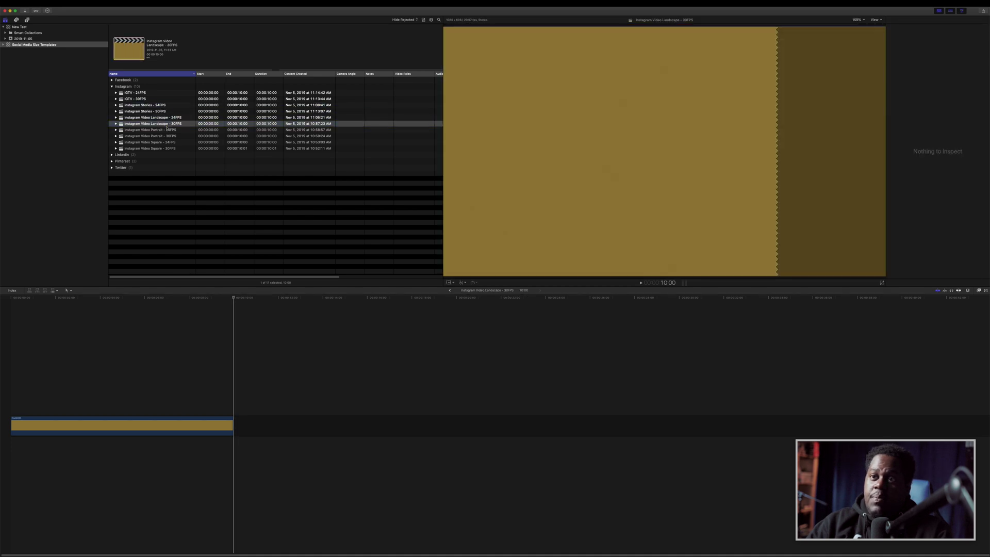
pyautogui.click(163, 130)
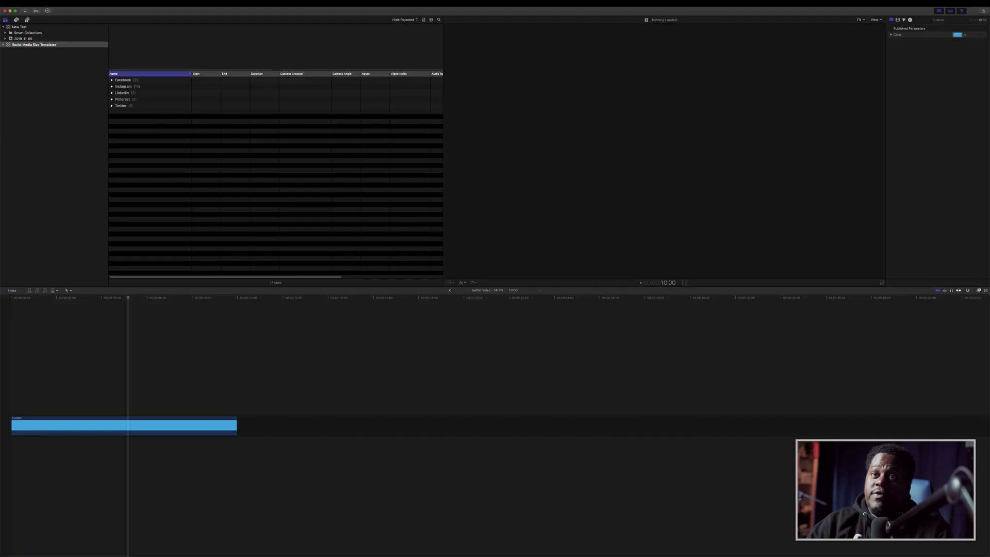
pyautogui.click(4, 45)
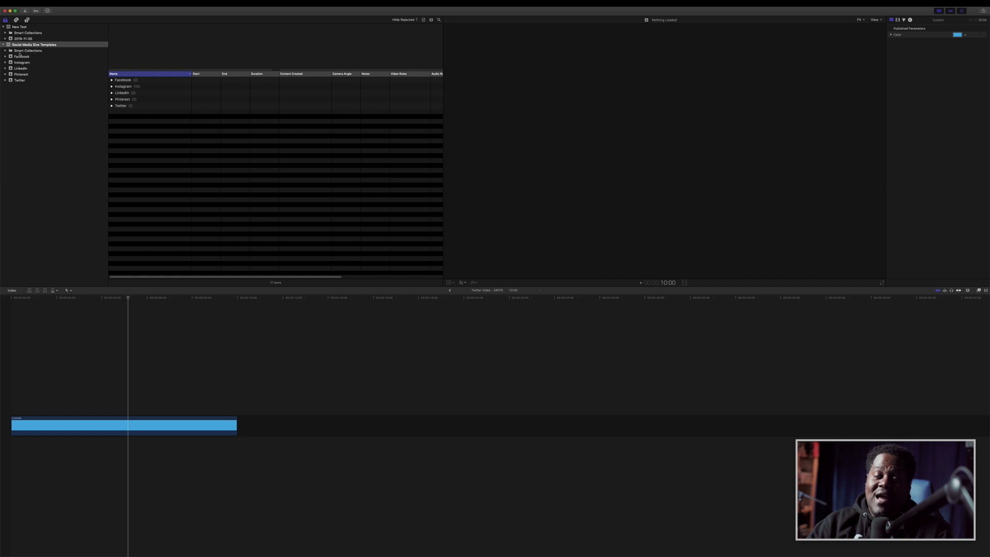
# Create a new Tiktok event in the Social Media Size Templates library with File > New > Event.
pyautogui.click(48, 3)
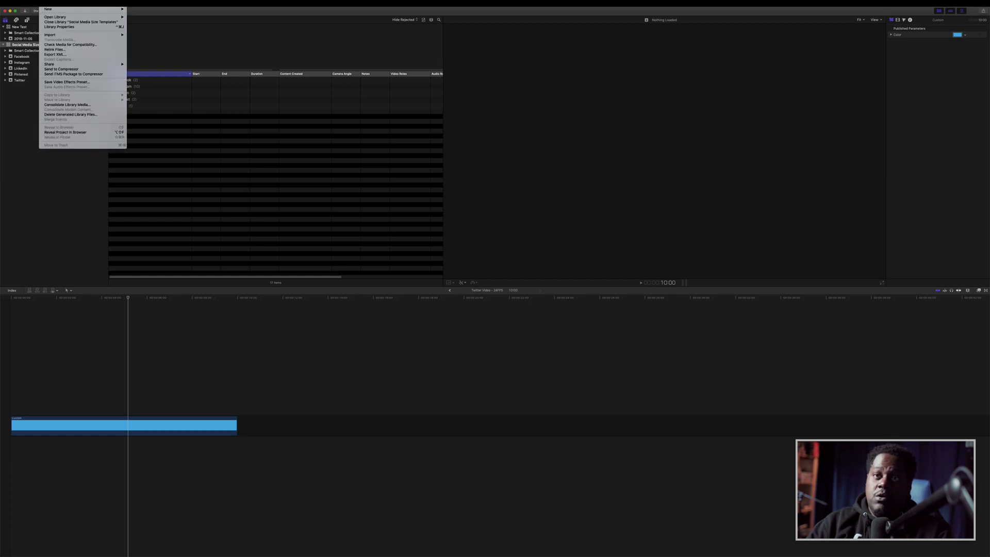
pyautogui.moveTo(50, 12)
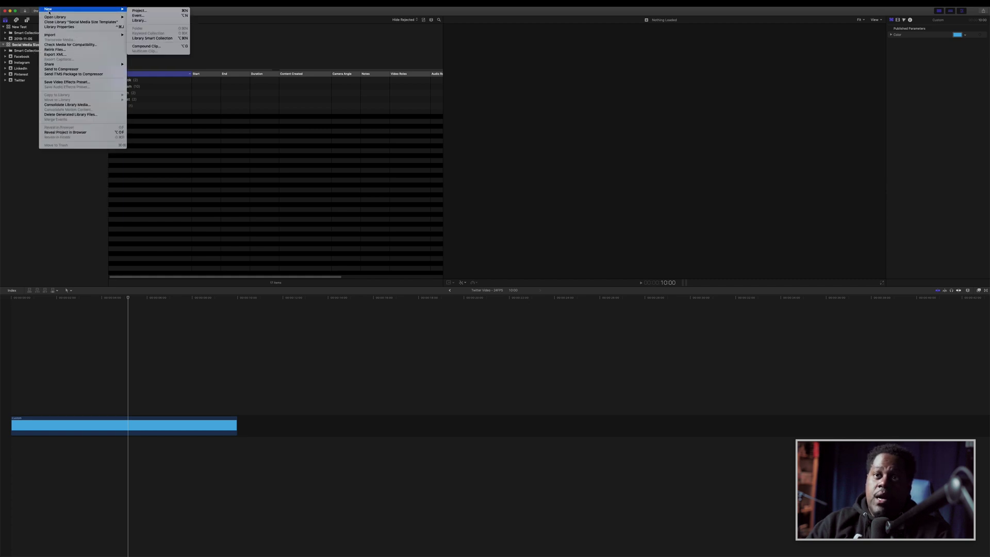
pyautogui.click(154, 15)
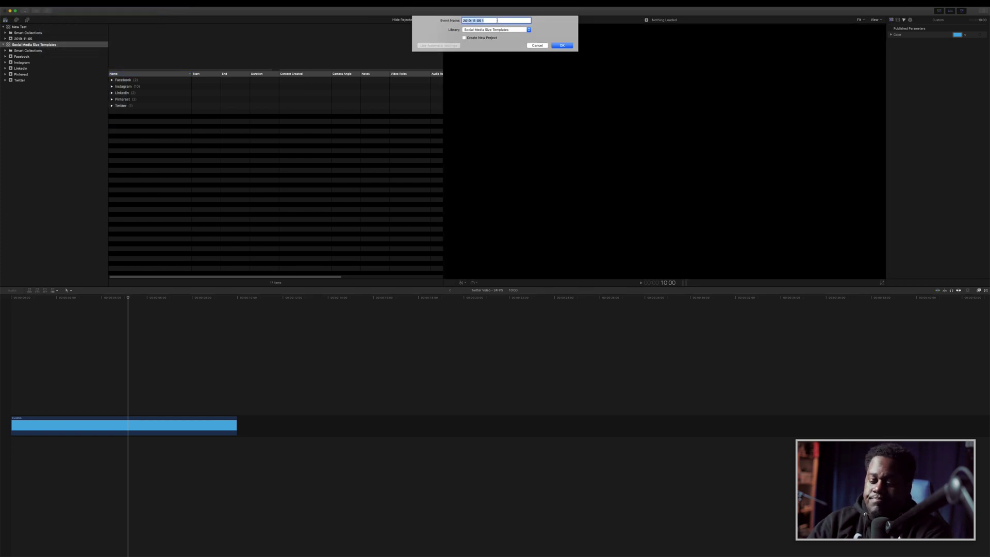
pyautogui.write('Tristan')
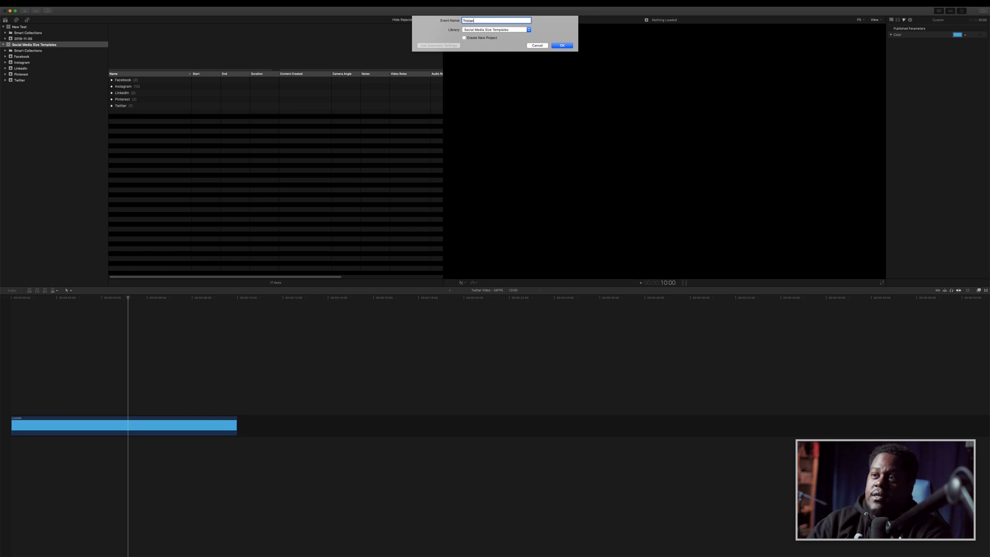
pyautogui.press('Return')
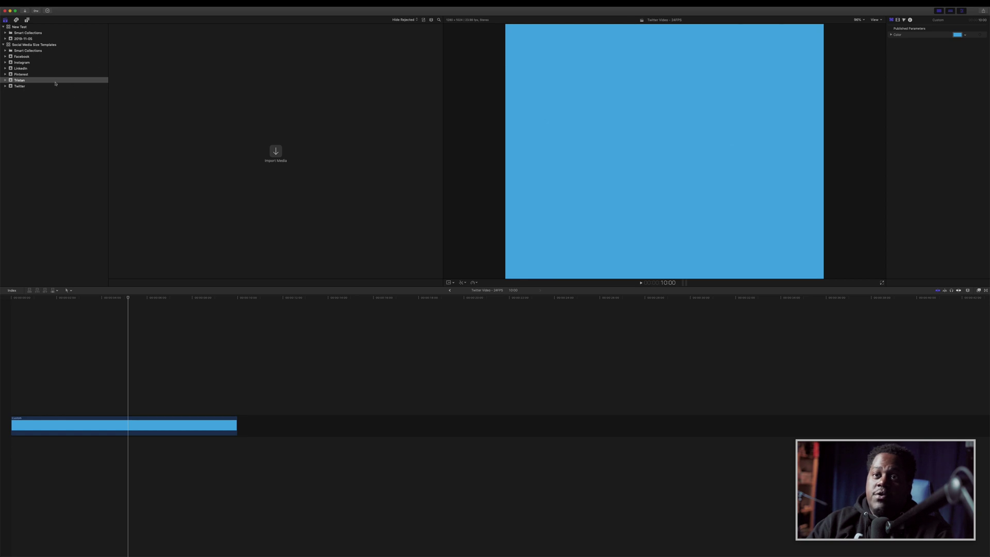
# Bring up the New Project dialog through File > New > Project for the Tiktok event.
pyautogui.click(47, 3)
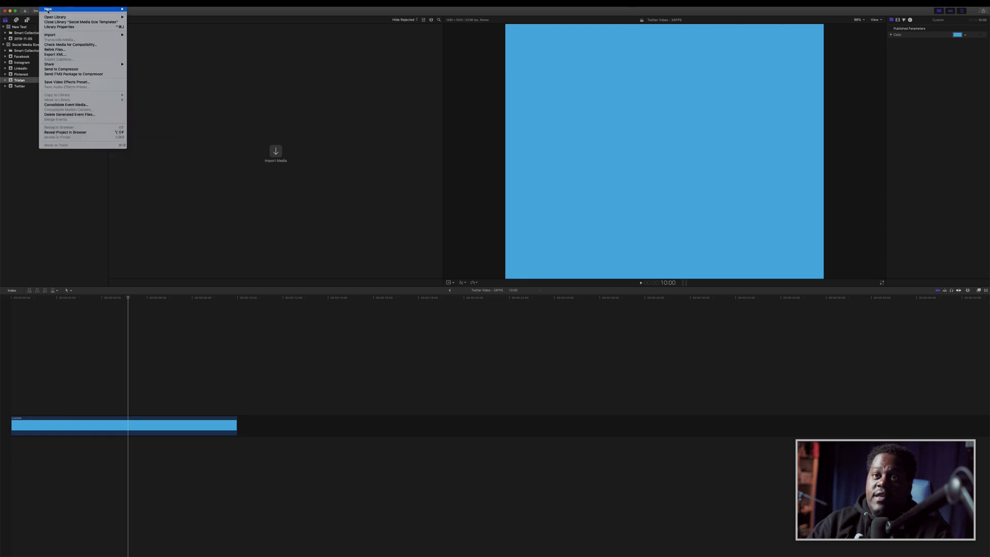
pyautogui.moveTo(103, 9)
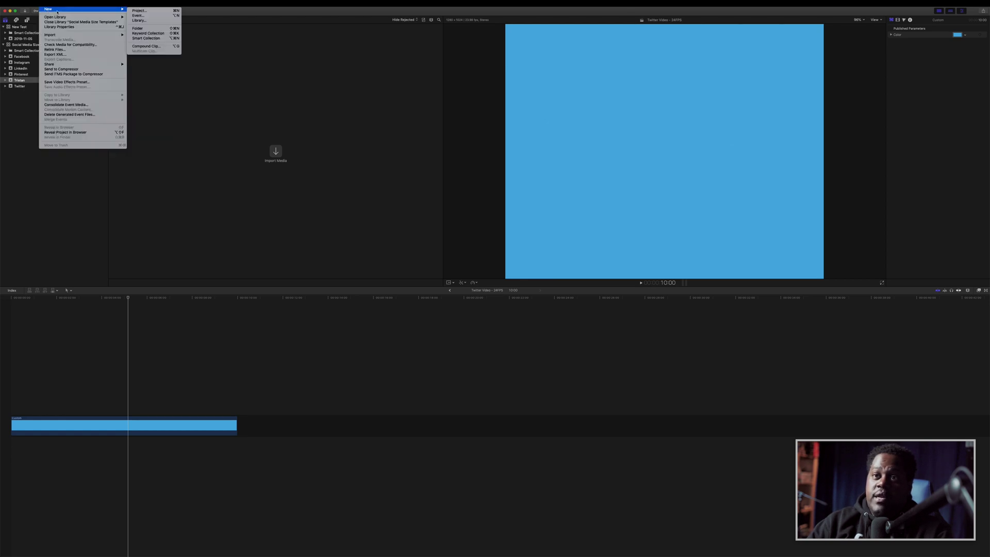
pyautogui.click(147, 11)
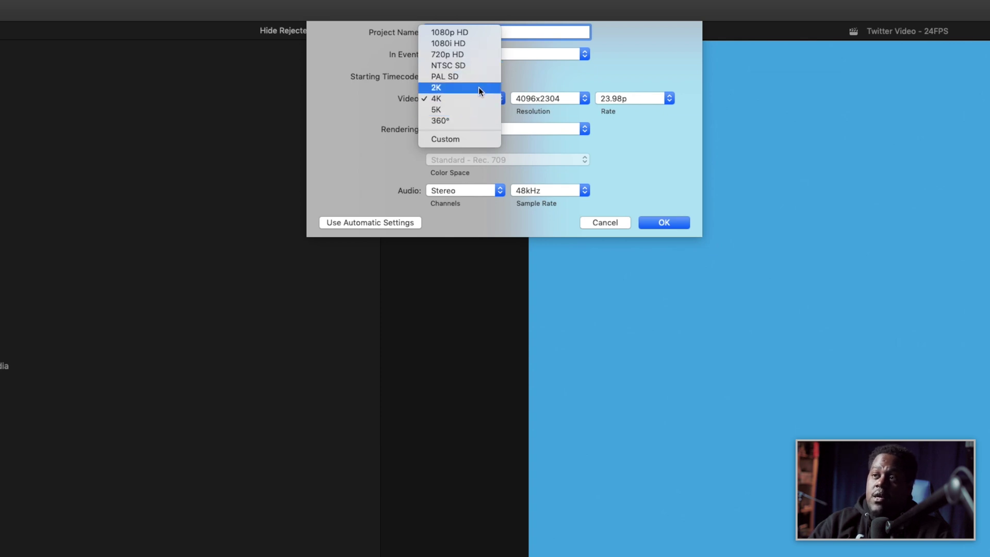
# Create the project with a custom 1080 × 1350 format, keeping the 23.98p frame rate.
pyautogui.click(478, 141)
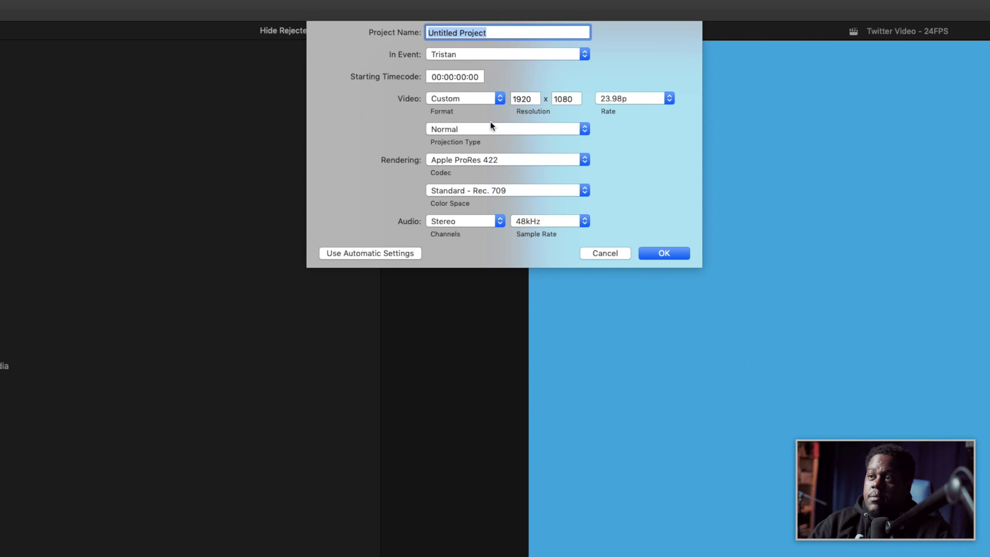
pyautogui.click(533, 98)
pyautogui.doubleClick(531, 97)
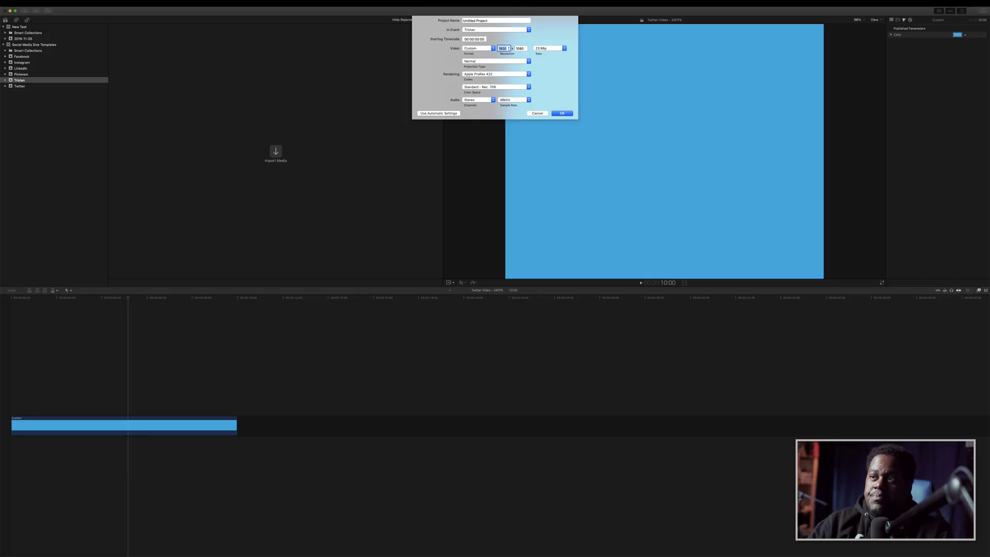
pyautogui.write('1')
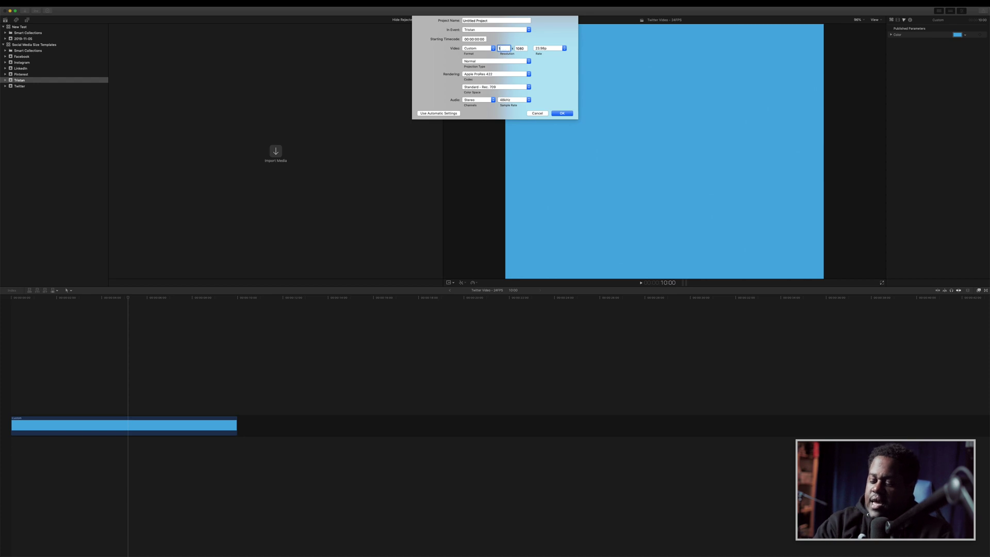
pyautogui.press('Tab')
pyautogui.write('1')
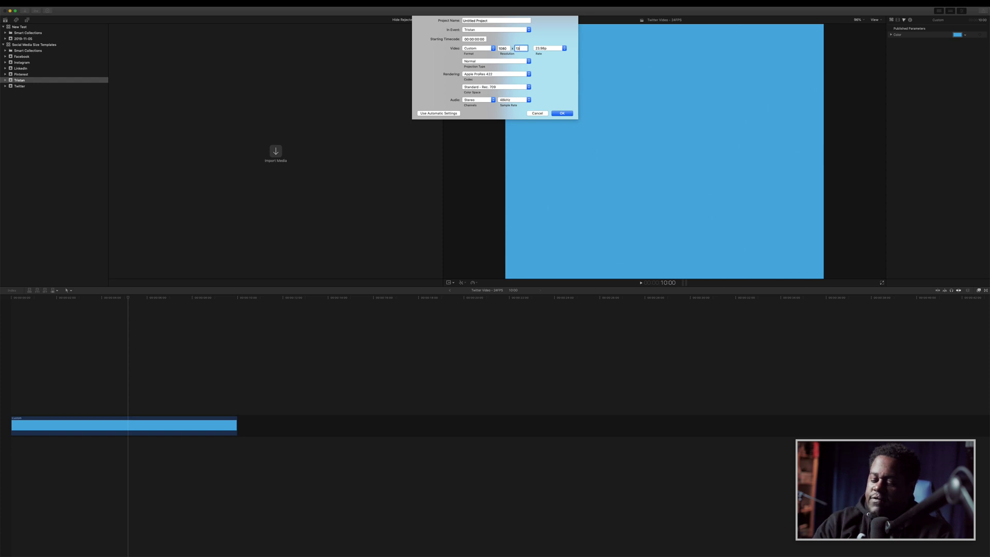
pyautogui.write('350')
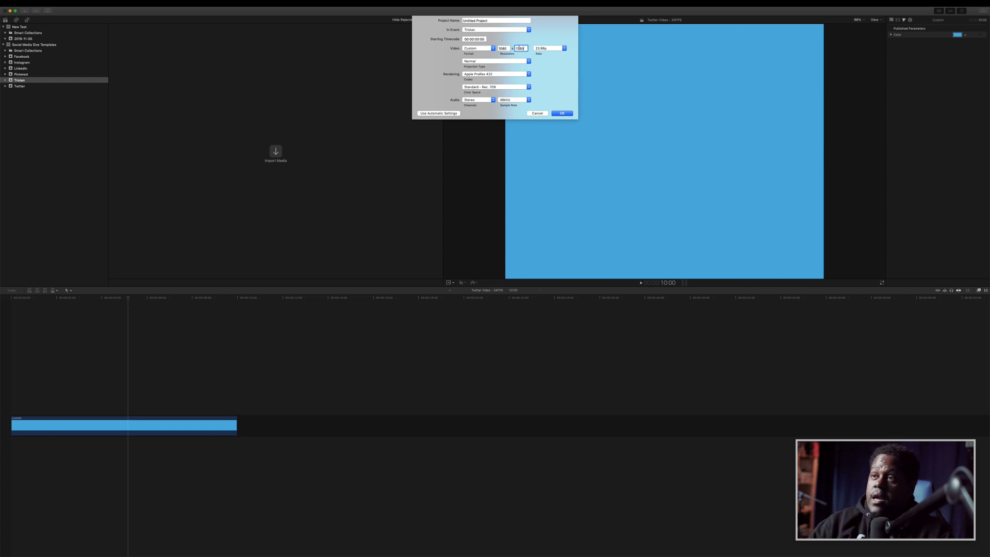
pyautogui.click(544, 49)
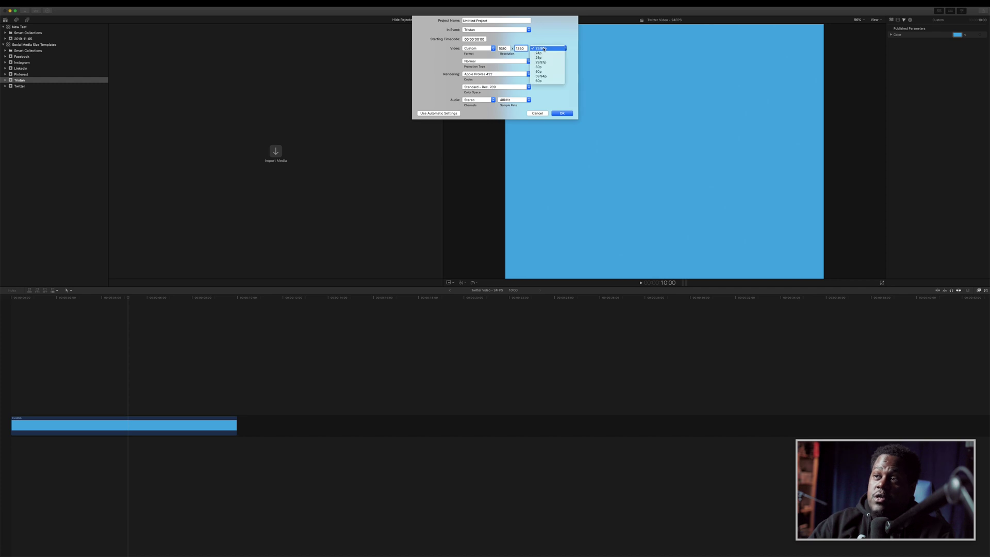
pyautogui.click(550, 48)
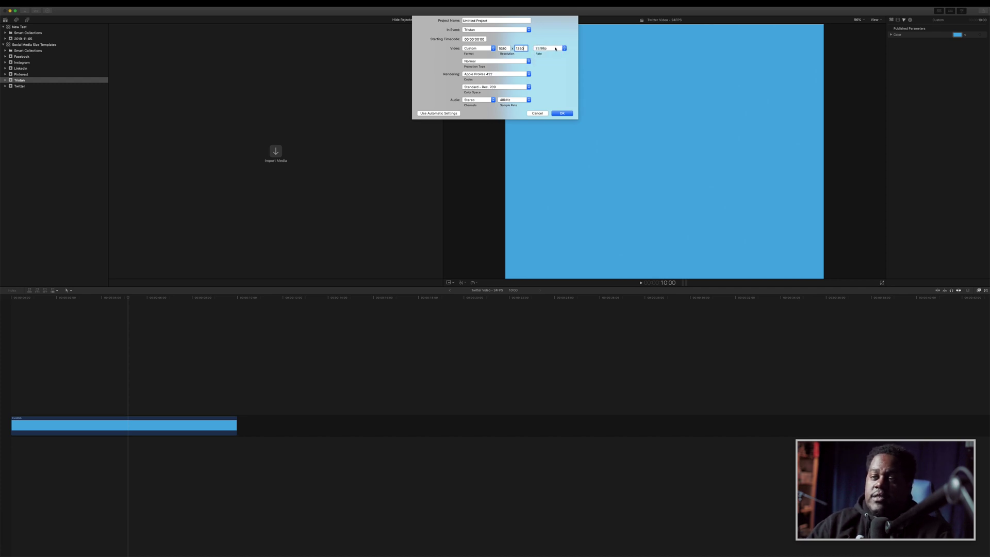
pyautogui.click(563, 113)
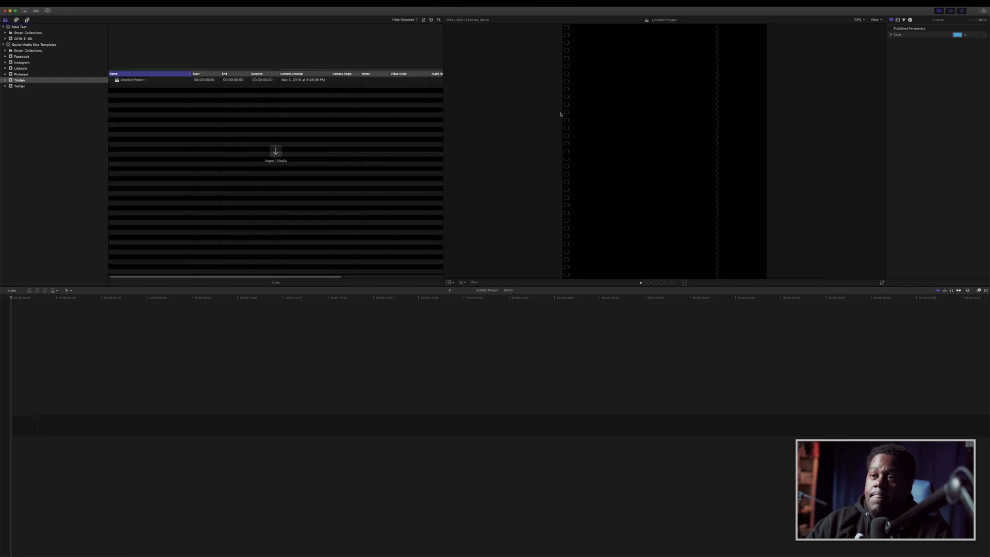
# Select the Untitled Project, browse the Facebook and Instagram templates, and open IGTV - 30FPS.
pyautogui.click(132, 80)
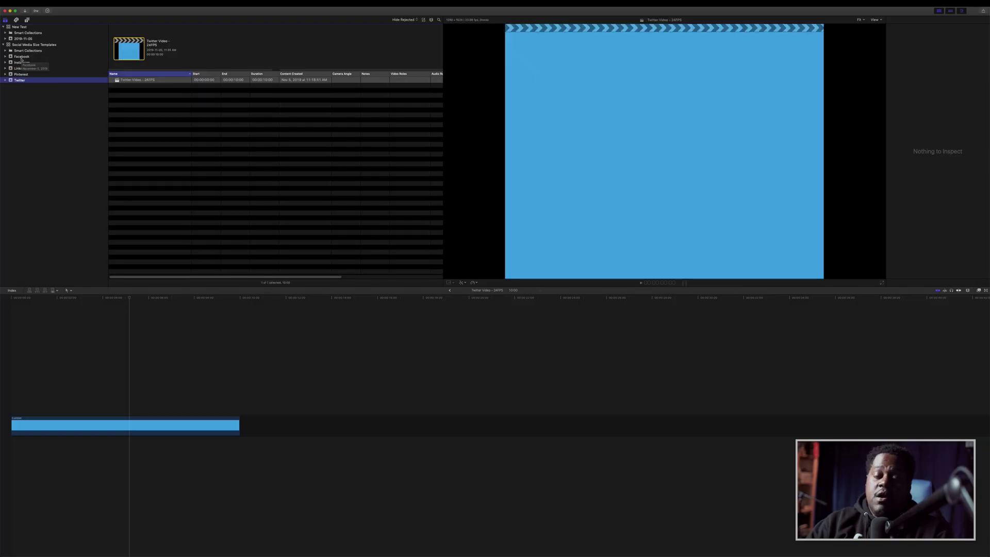
pyautogui.click(21, 57)
pyautogui.click(22, 62)
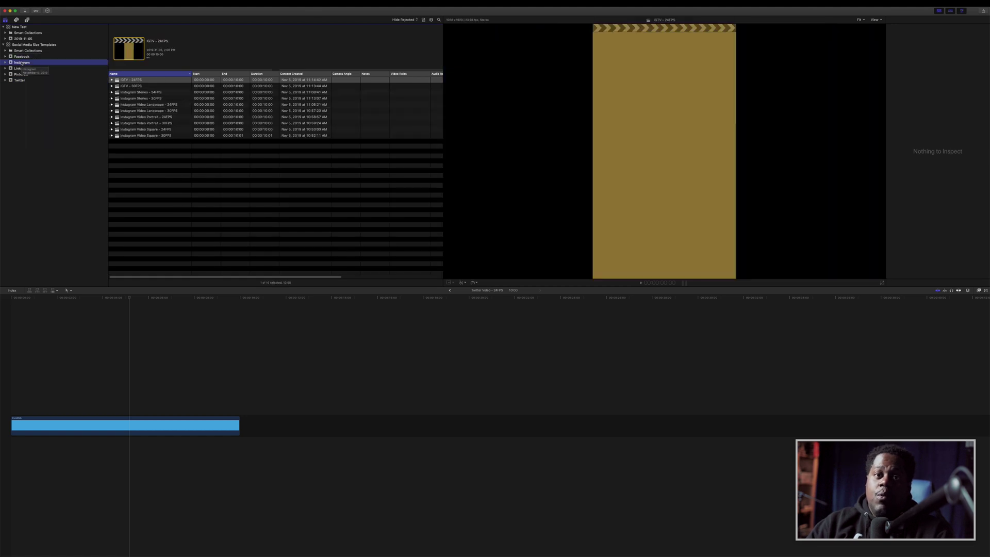
pyautogui.click(137, 98)
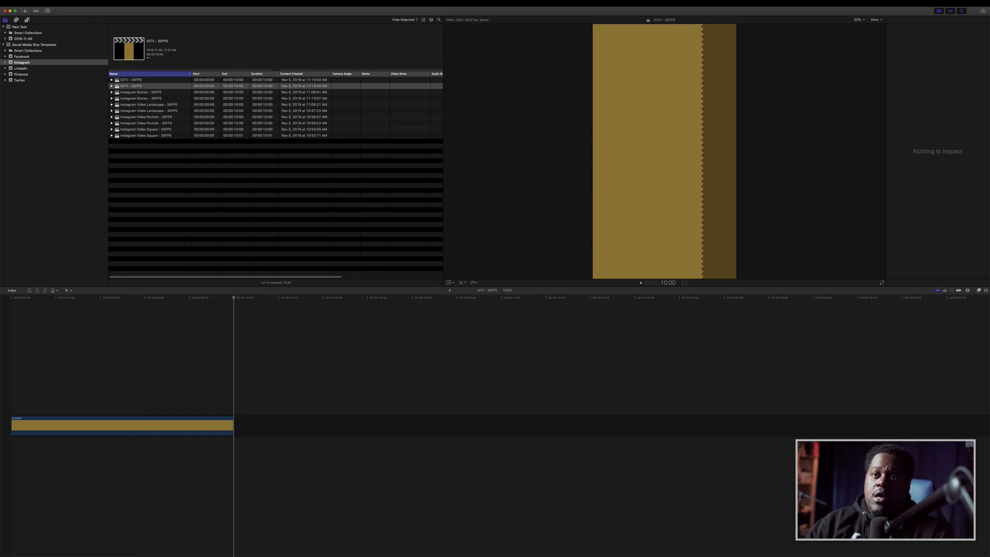
# Switch to the New Test library and skim clips C0009, C0015, C0039, C0036 and C0030.
pyautogui.click(20, 57)
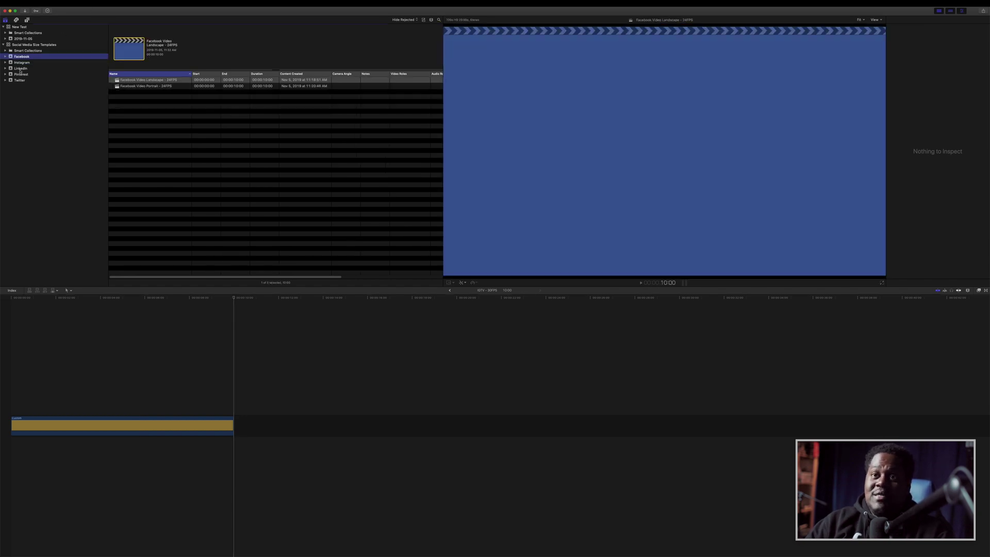
pyautogui.click(23, 26)
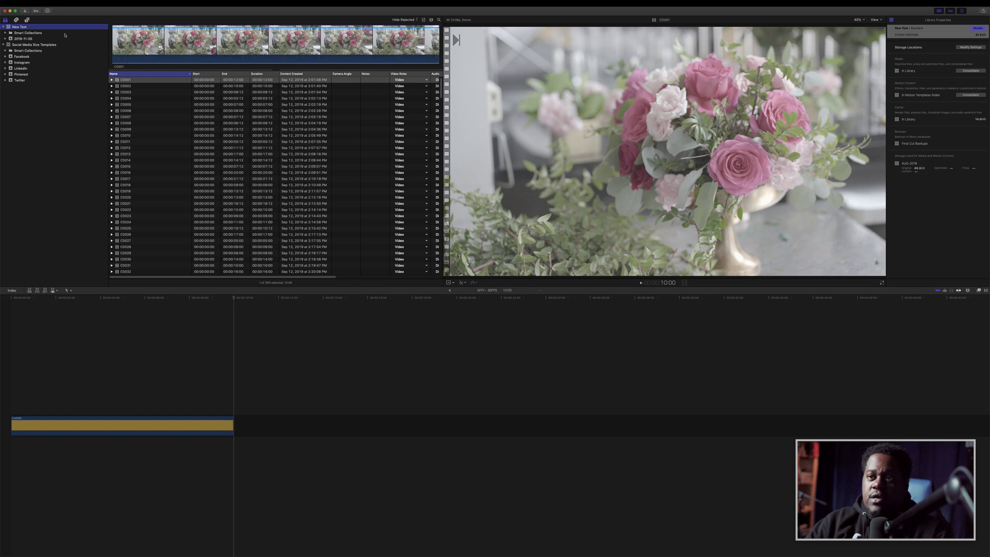
pyautogui.click(139, 129)
pyautogui.click(160, 166)
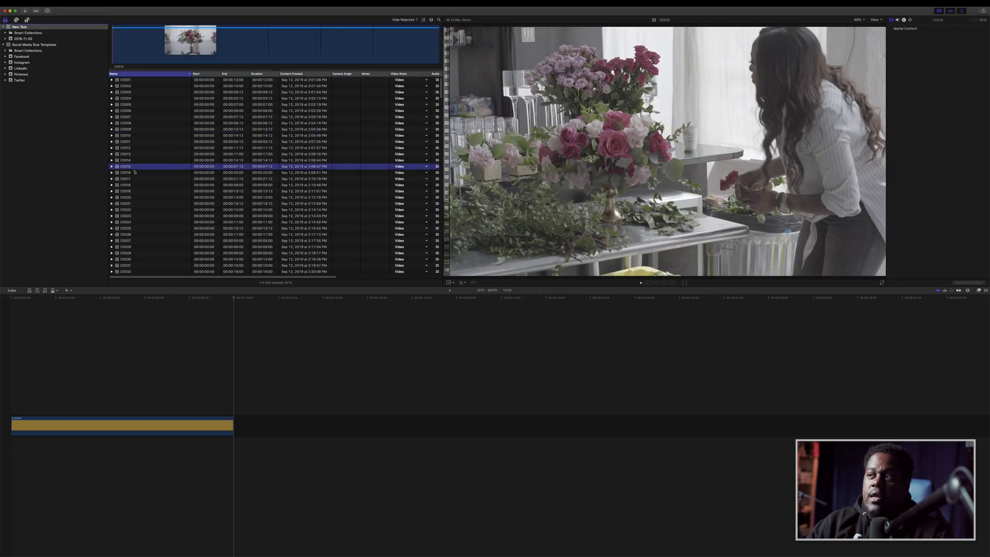
pyautogui.scroll(-5, 152, 209)
pyautogui.click(170, 211)
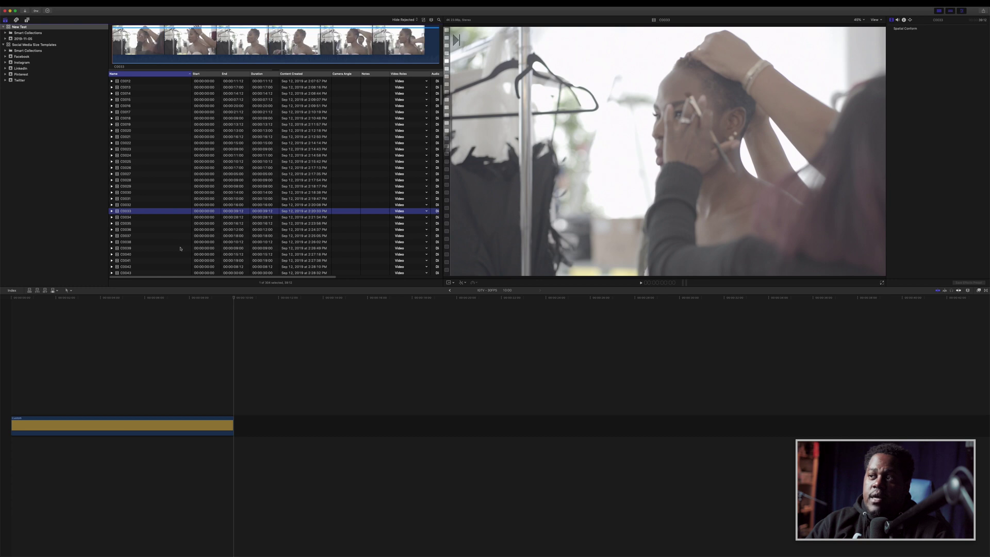
pyautogui.click(179, 248)
pyautogui.scroll(-3, 180, 242)
pyautogui.press('Down')
pyautogui.press('Down')
pyautogui.press('Down')
pyautogui.press('Down')
pyautogui.press('Down')
pyautogui.press('Down')
pyautogui.press('Down')
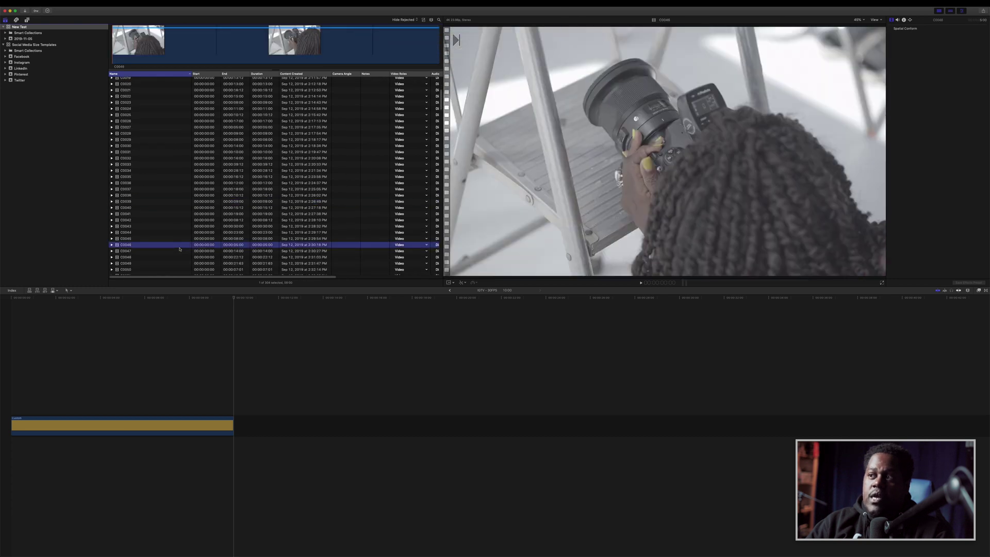
pyautogui.click(204, 183)
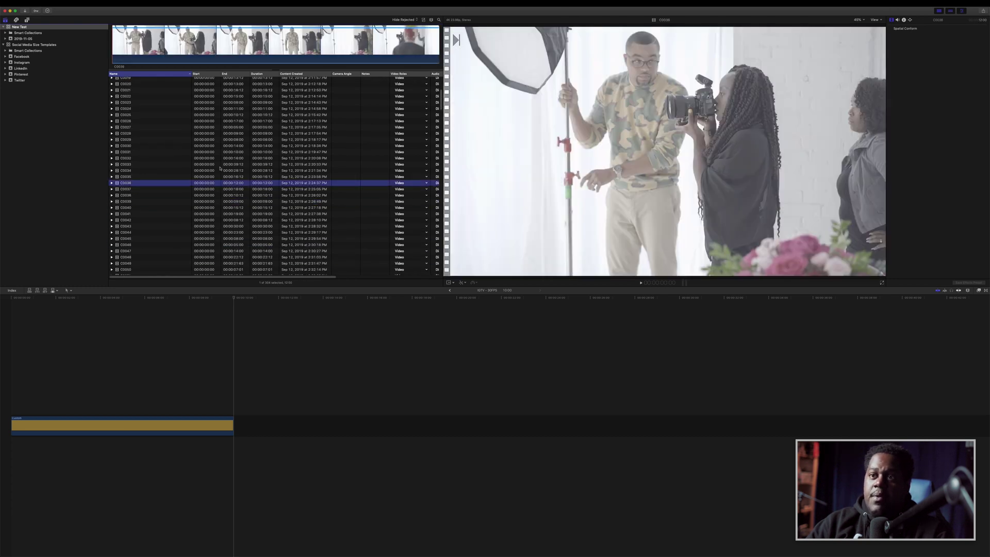
pyautogui.click(213, 146)
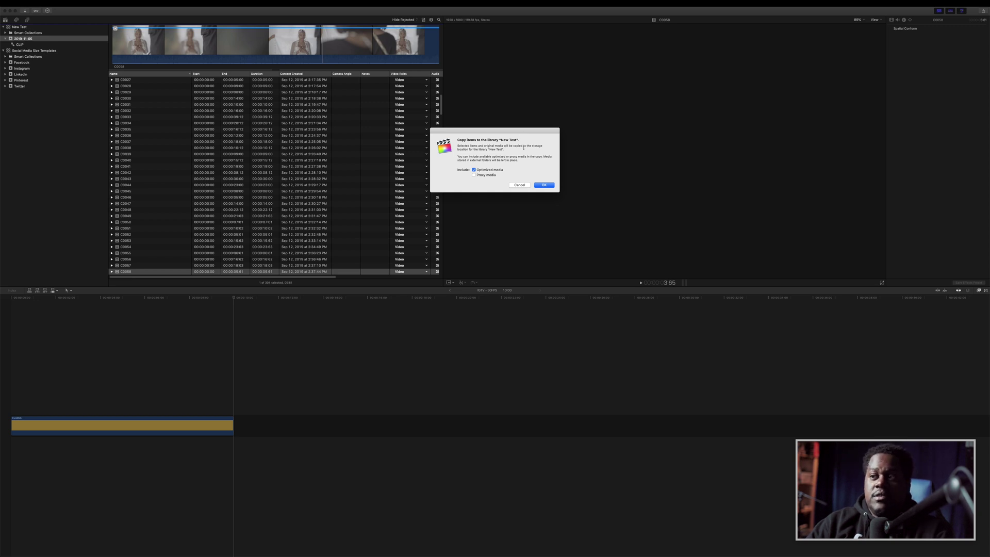
# Confirm copying IGTV - 24FPS into New Test's 2018-11-06 event and open it in the timeline.
pyautogui.click(542, 187)
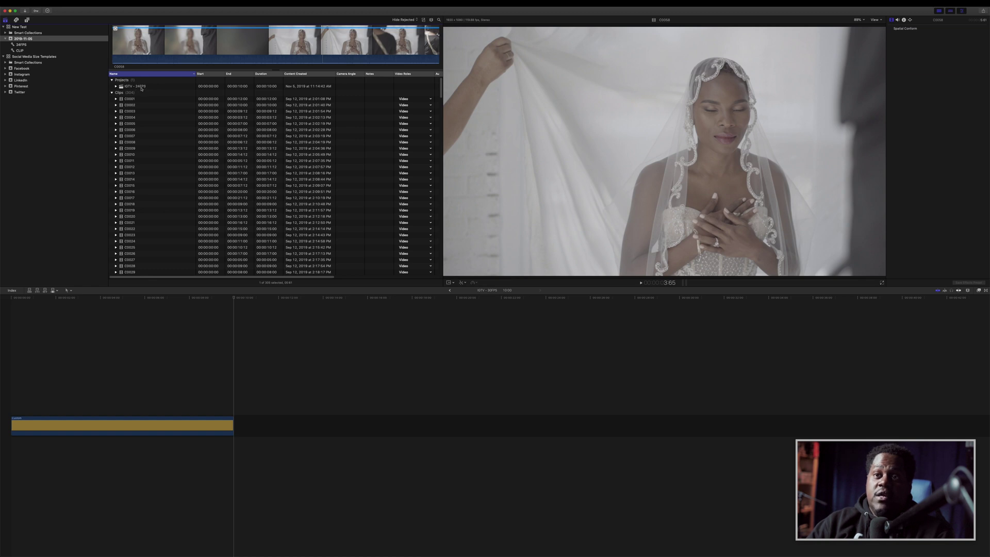
pyautogui.click(142, 87)
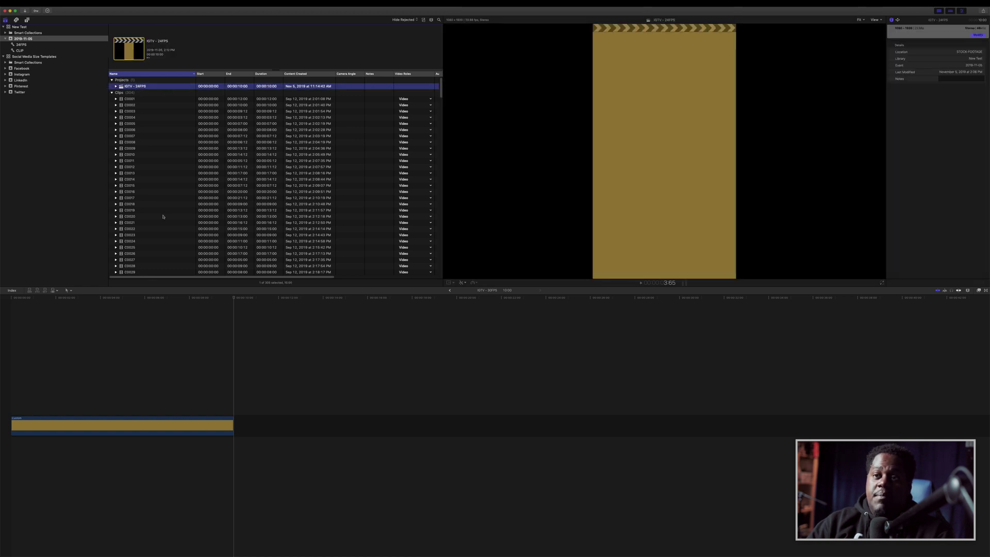
pyautogui.click(132, 356)
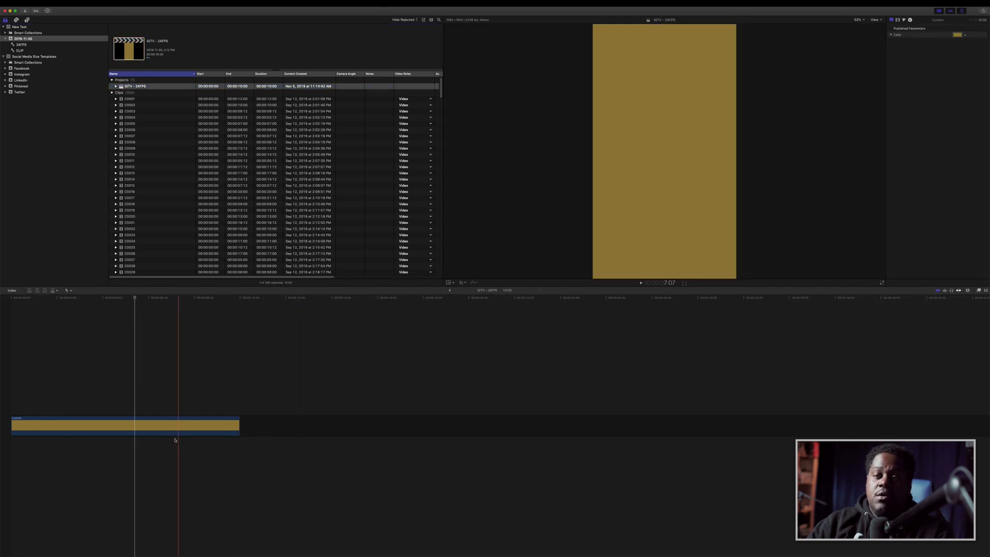
pyautogui.click(146, 160)
# Swap the gold placeholder for the bride-in-alley clip C0067, picked in filmstrip view.
pyautogui.scroll(-5, 152, 172)
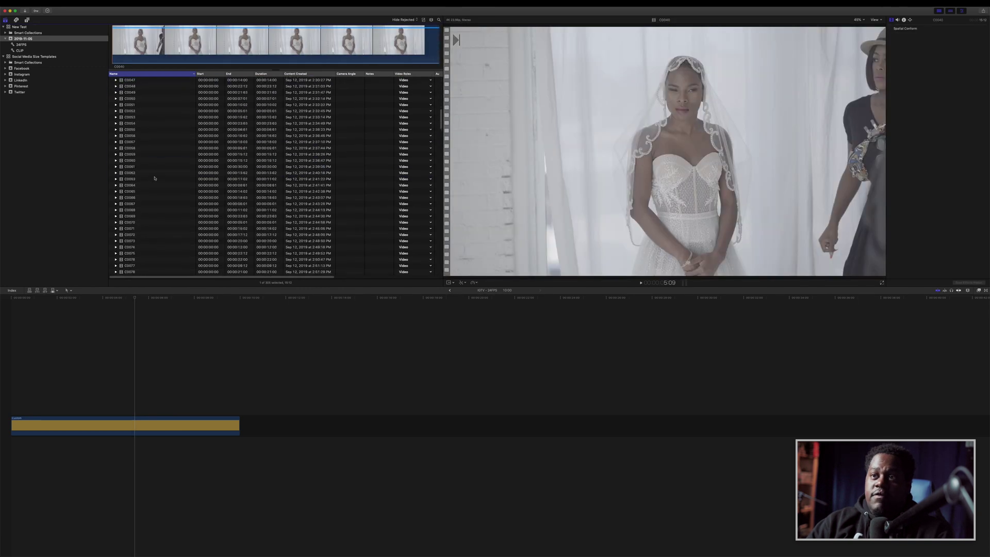
pyautogui.click(149, 202)
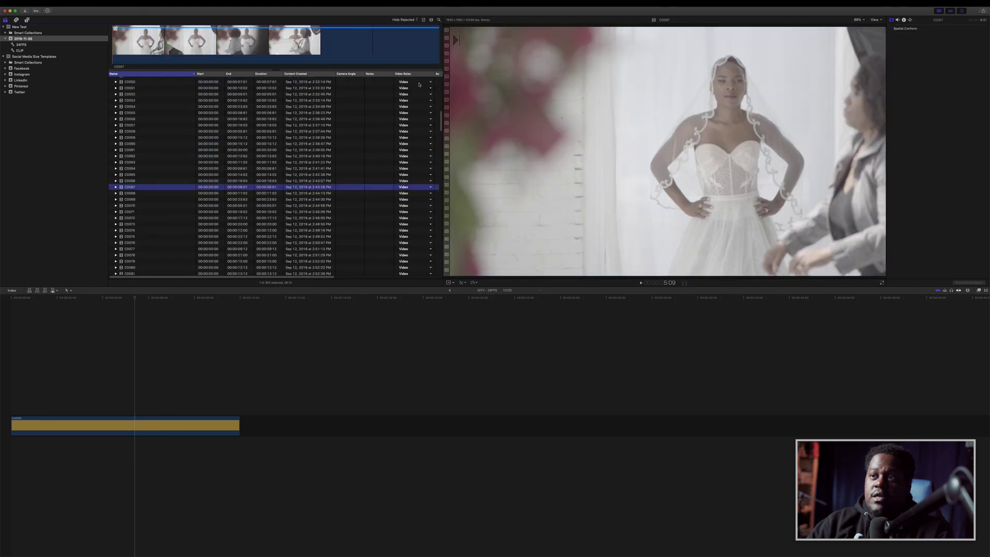
pyautogui.click(424, 20)
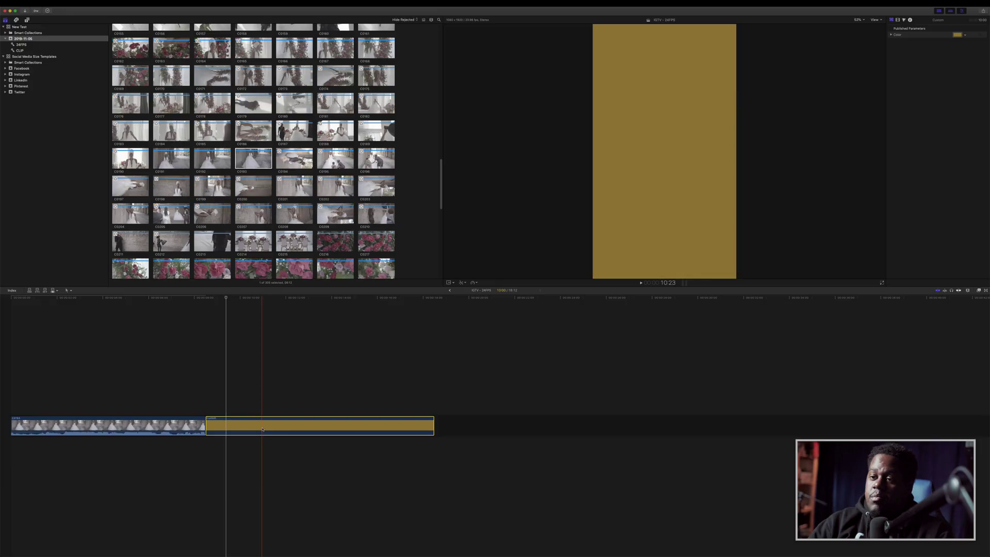
pyautogui.press('Delete')
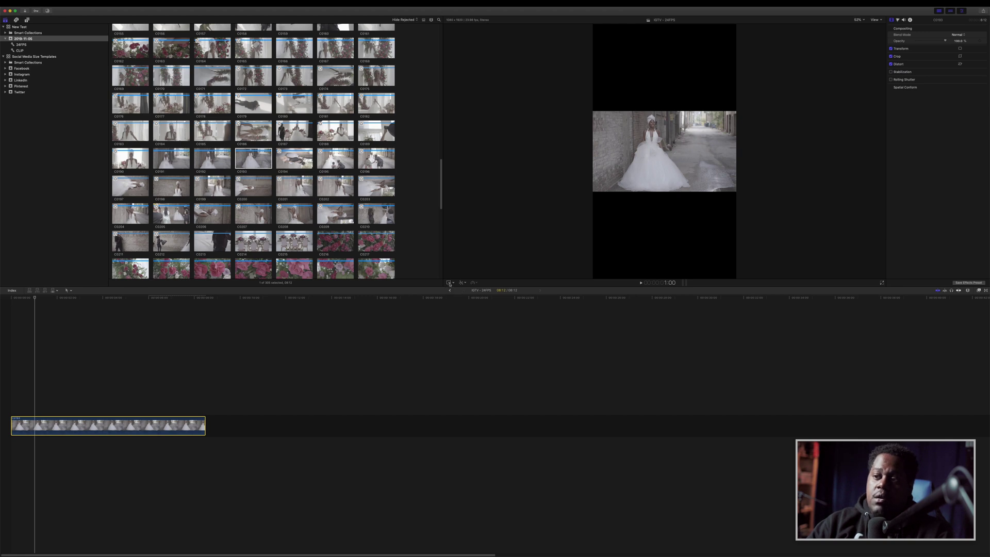
# Scale the bride clip up to 185% and shift it right to centre her.
pyautogui.click(449, 282)
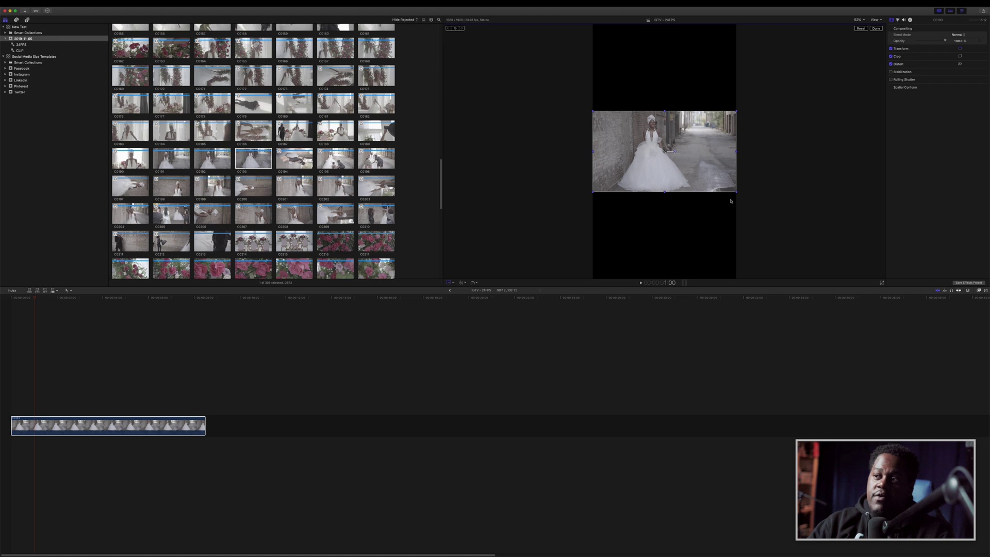
pyautogui.moveTo(594, 193); pyautogui.dragTo(586, 282)
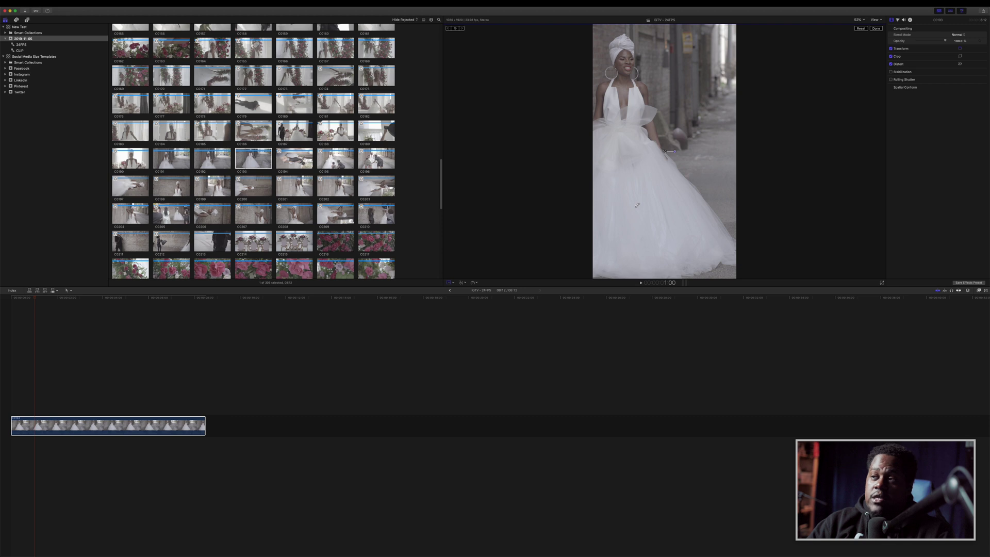
pyautogui.moveTo(638, 207); pyautogui.dragTo(657, 207)
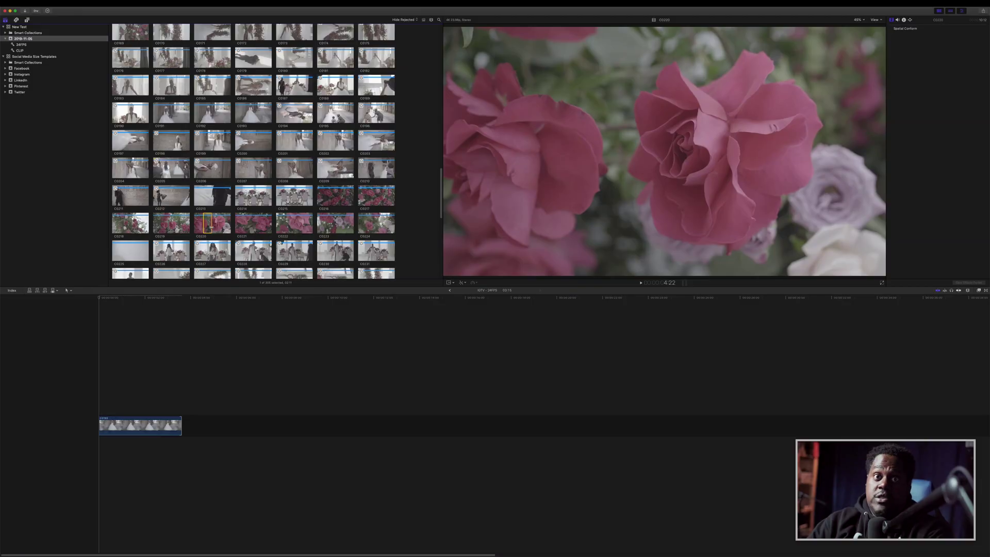
# Append several more browser clips to the end of the storyline.
pyautogui.press('e')
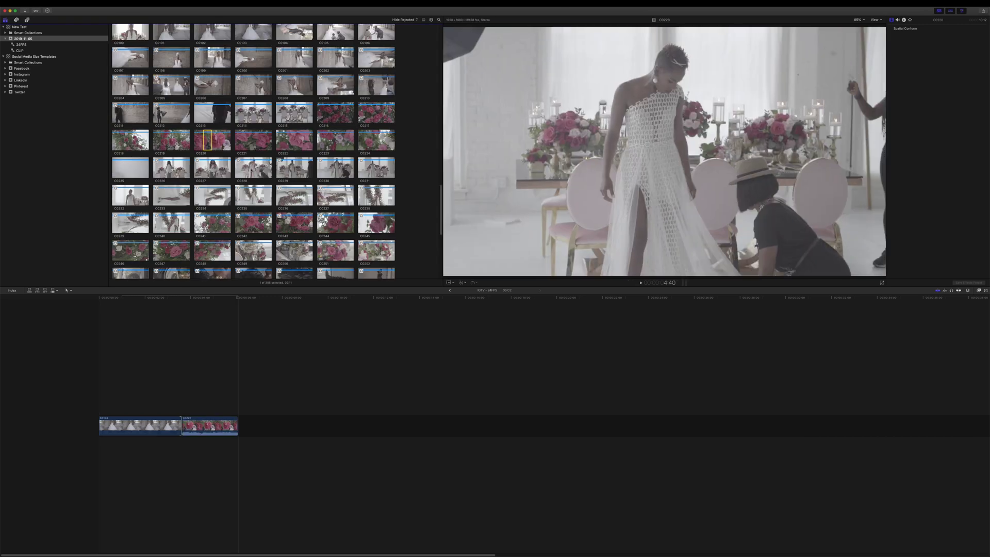
pyautogui.press('e')
pyautogui.scroll(-3, 253, 154)
pyautogui.click(333, 216)
pyautogui.press('e')
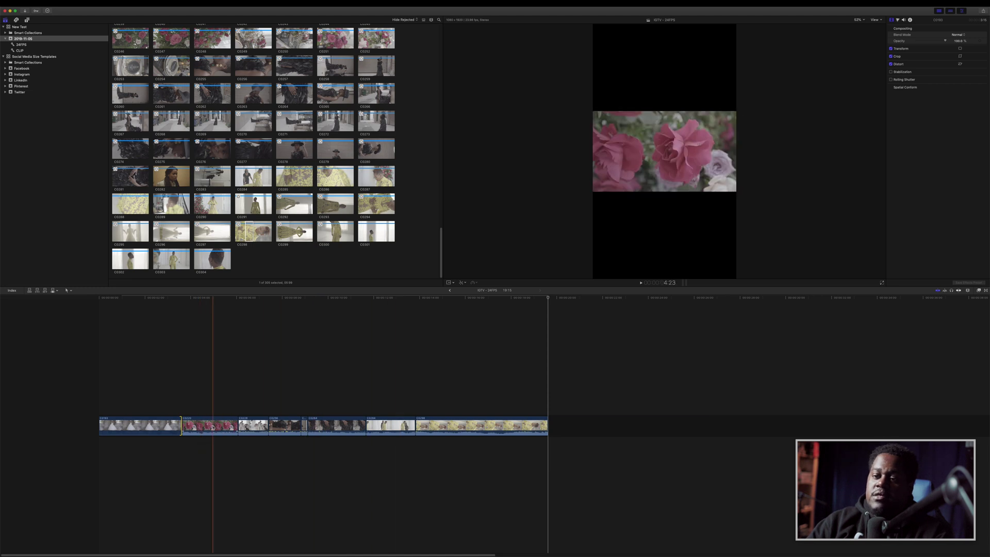
# Select the rose clip C0220, then the repositioned bride clip C0193, in the timeline.
pyautogui.click(203, 396)
pyautogui.click(205, 425)
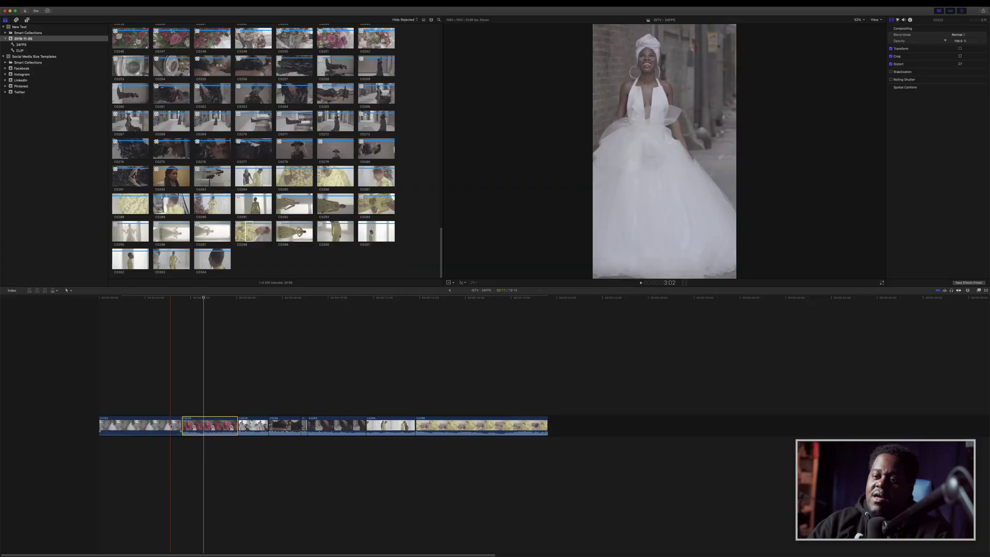
pyautogui.click(150, 426)
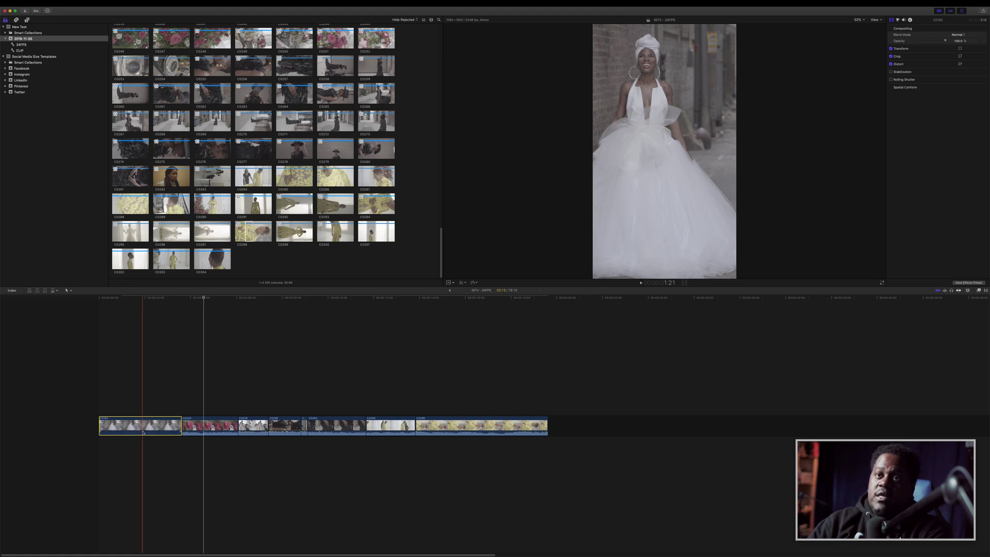
# Copy bride clip C0193 with its settings and return the playhead to it.
pyautogui.click(61, 4)
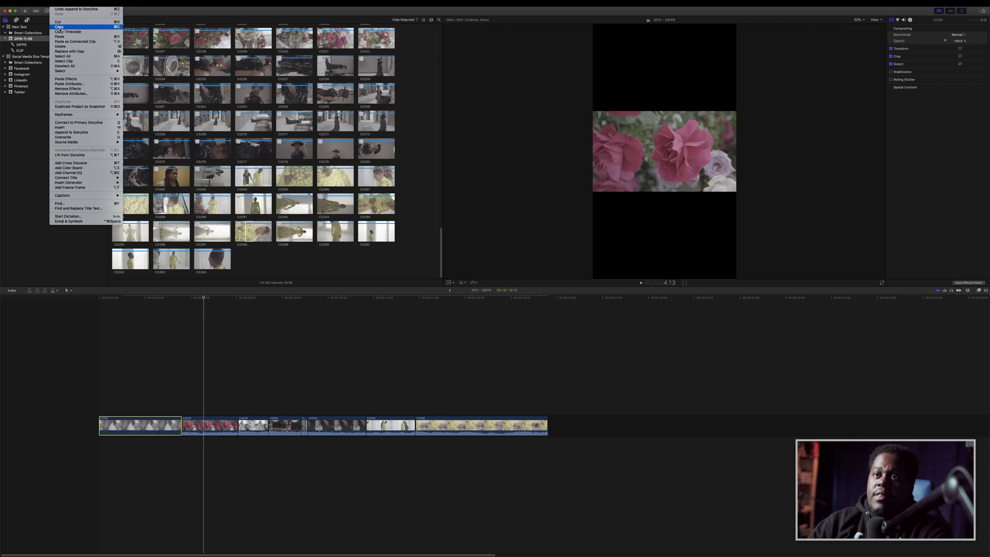
pyautogui.click(60, 29)
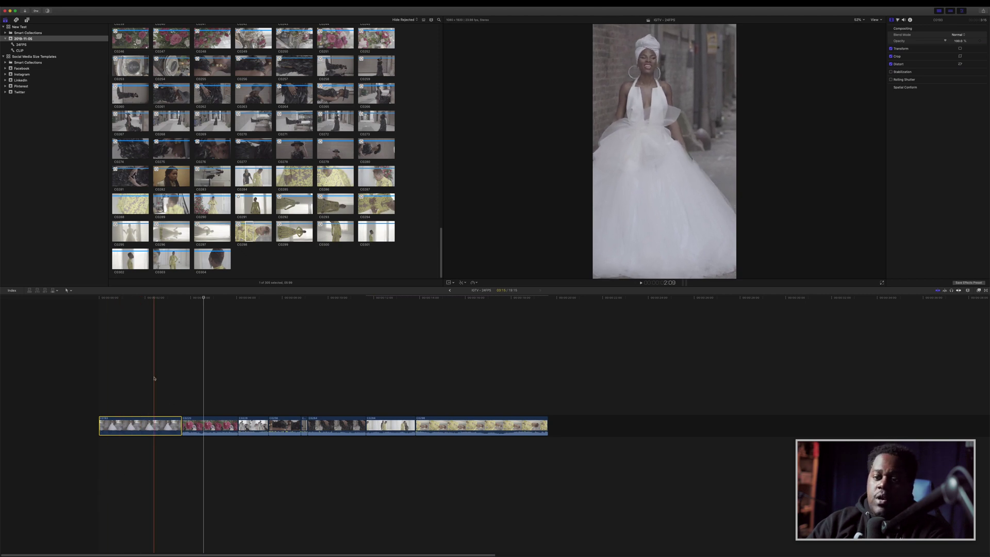
pyautogui.click(153, 426)
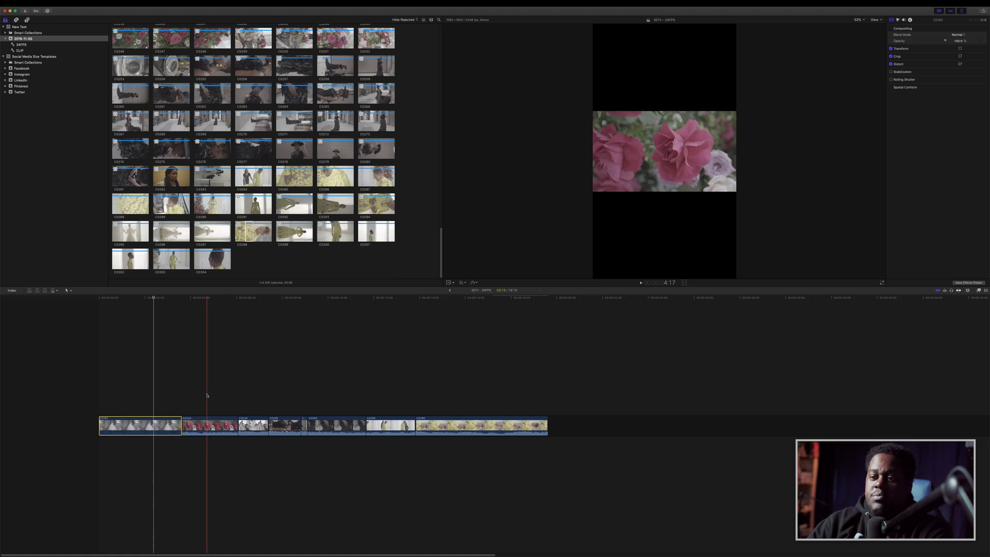
# Select the four clips after the bride, leaving out the last yellow clip, for Paste Attributes.
pyautogui.moveTo(206, 391); pyautogui.dragTo(480, 466)
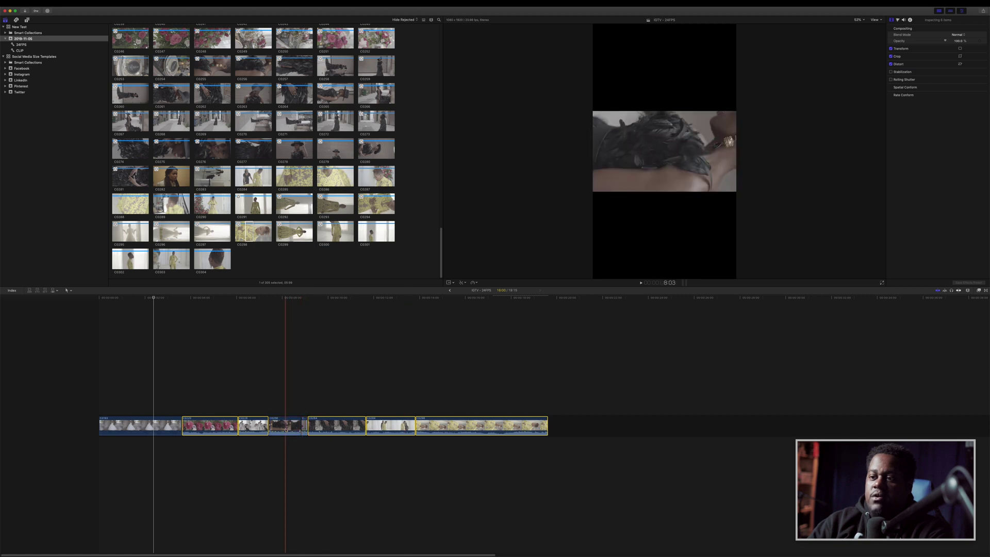
pyautogui.keyDown('super'); pyautogui.click(434, 426); pyautogui.keyUp('super')
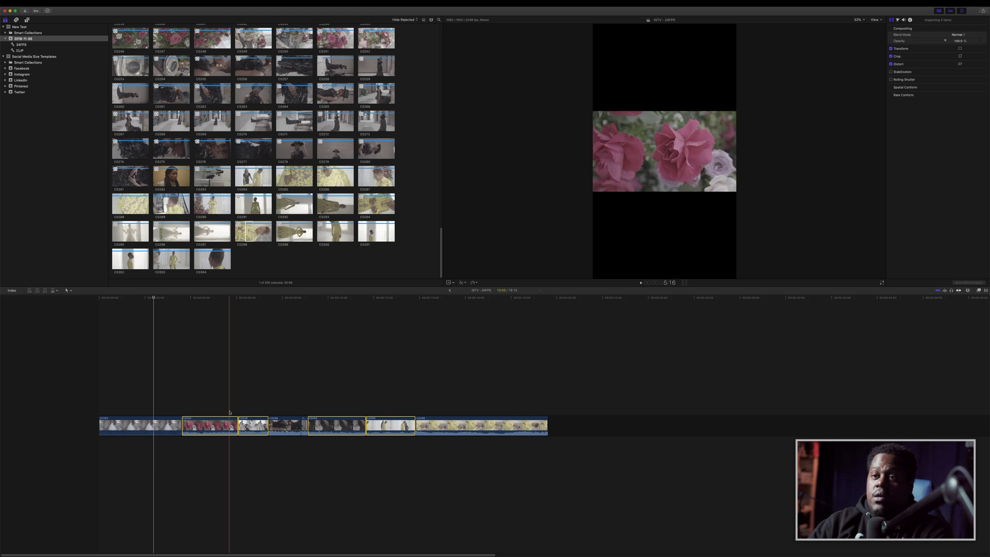
pyautogui.press('super+shift+v')
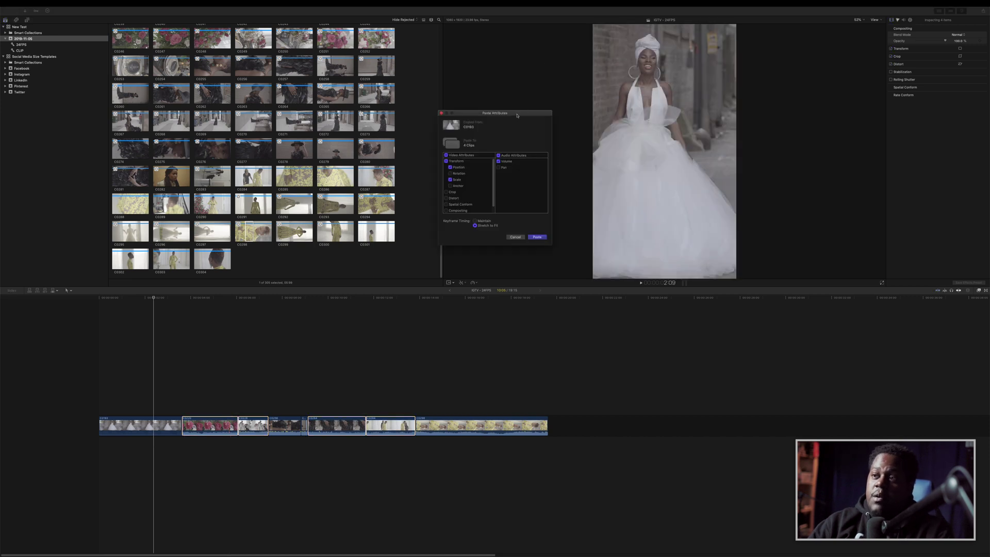
# Paste the bride clip's Position and Scale onto the four selected clips.
pyautogui.moveTo(517, 115); pyautogui.dragTo(484, 133)
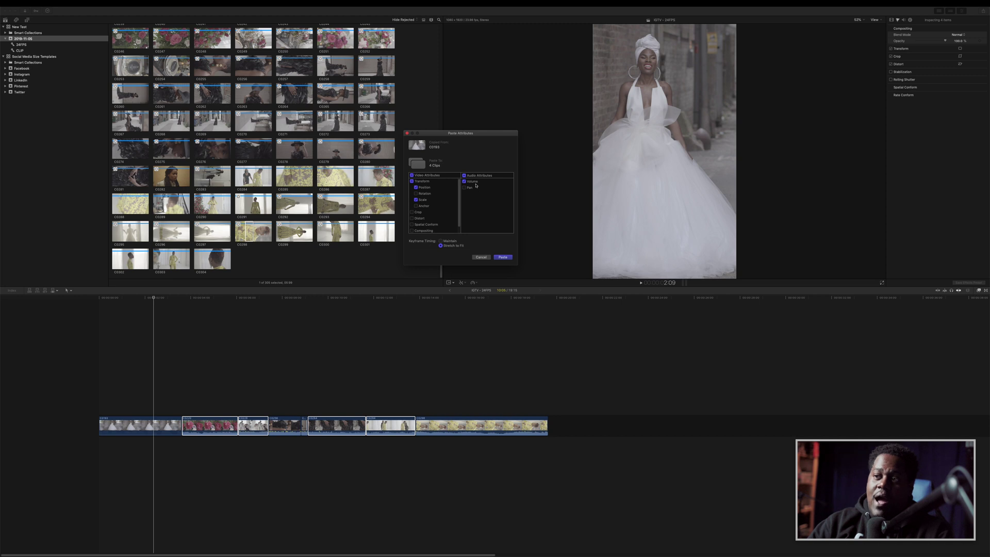
pyautogui.click(502, 257)
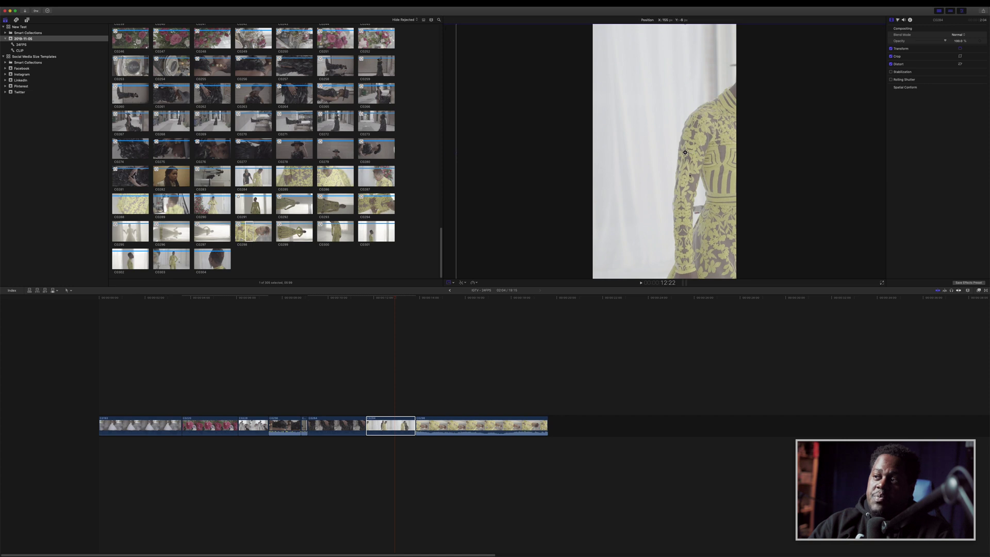
# Shift the yellow-dress clip and the rose clip left to frame the woman and a bloom.
pyautogui.moveTo(689, 176); pyautogui.dragTo(615, 175)
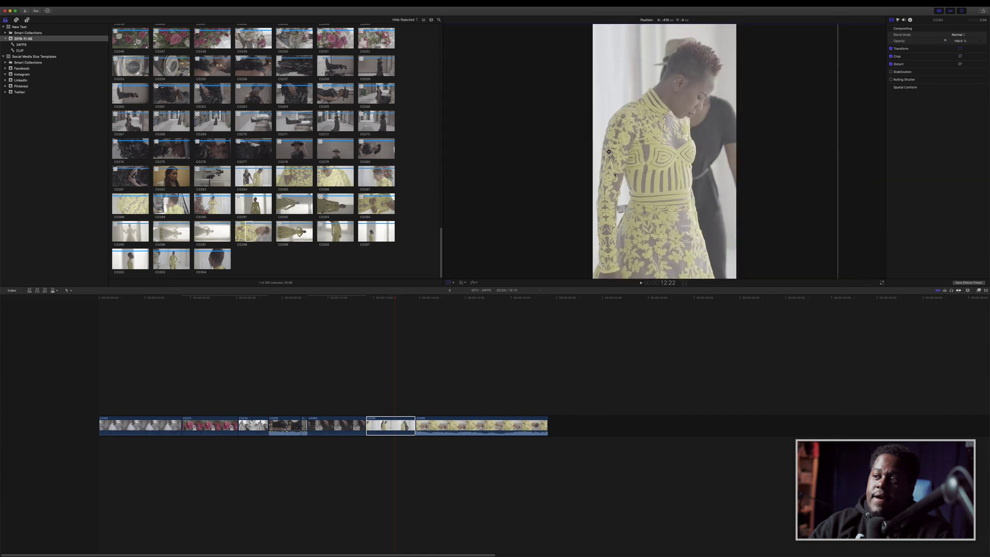
pyautogui.click(366, 341)
pyautogui.click(450, 283)
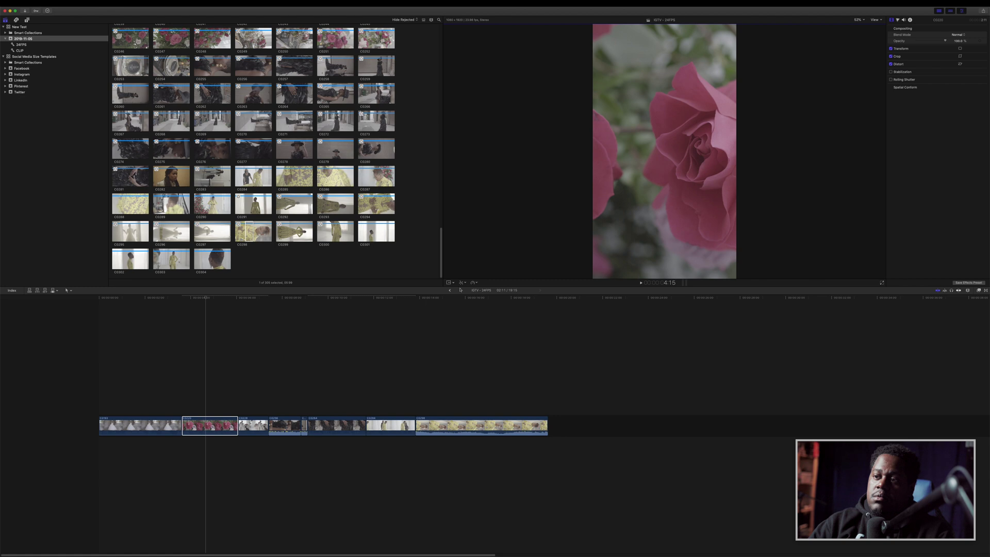
pyautogui.moveTo(663, 211); pyautogui.dragTo(612, 210)
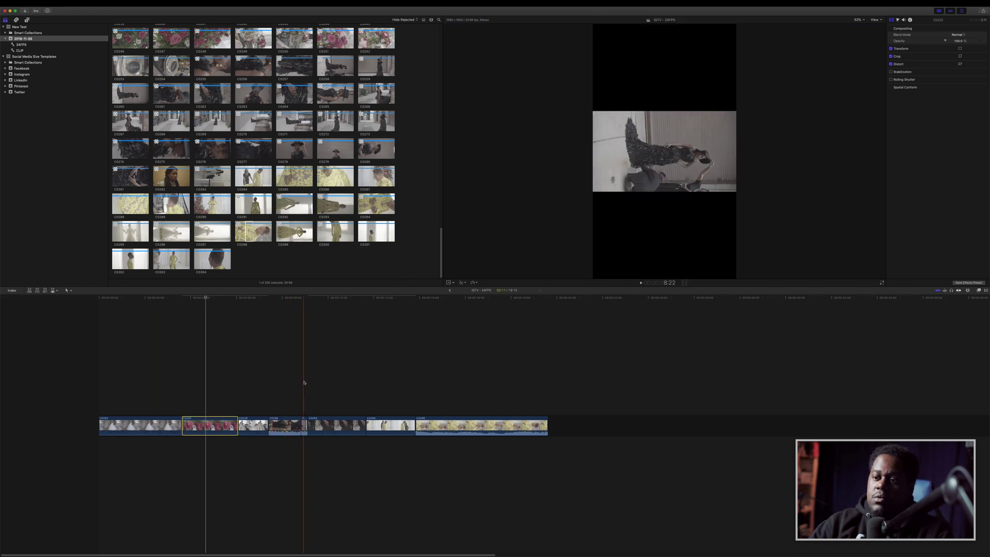
# Rotate the hair-and-ringed-hand clip C0256 by 90° so it stands upright.
pyautogui.click(292, 425)
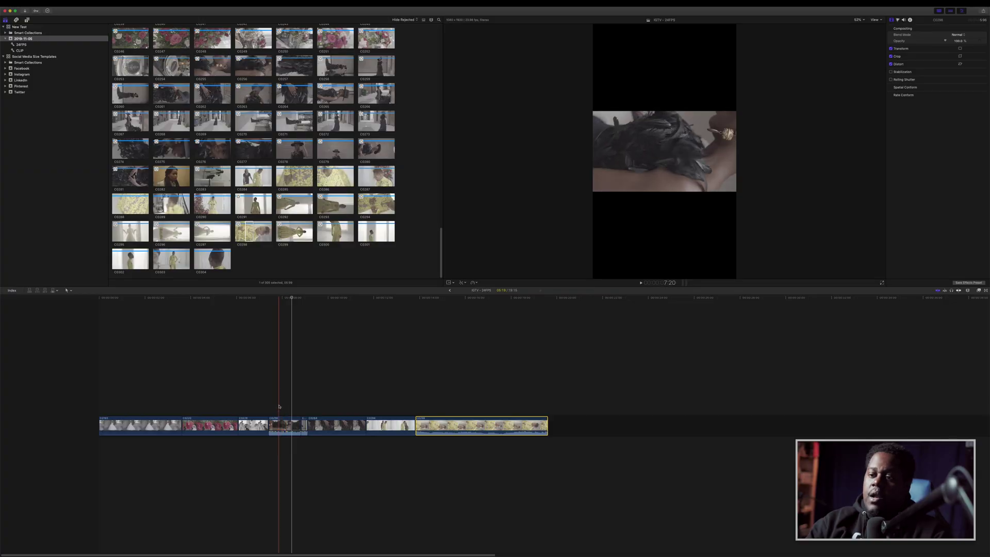
pyautogui.click(283, 430)
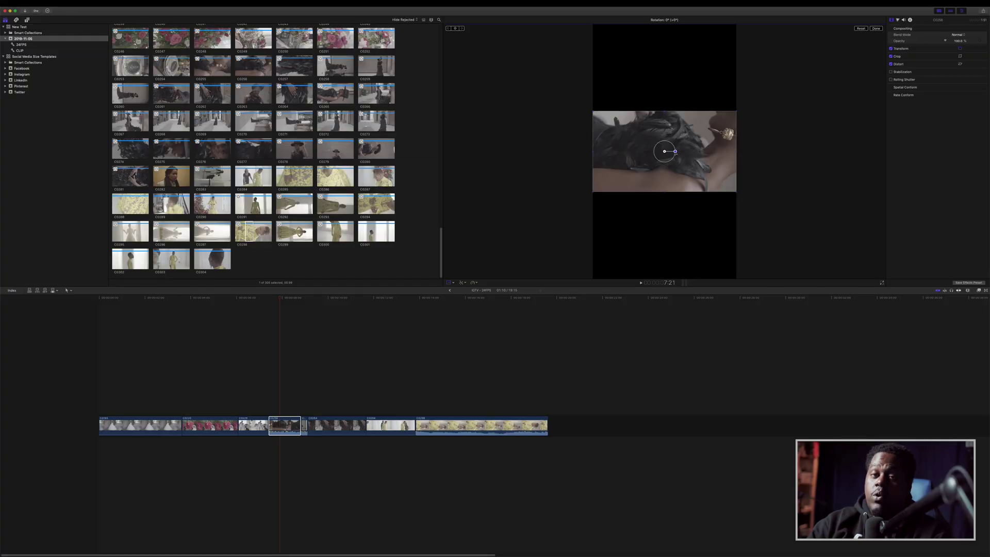
pyautogui.moveTo(738, 153); pyautogui.dragTo(798, 151)
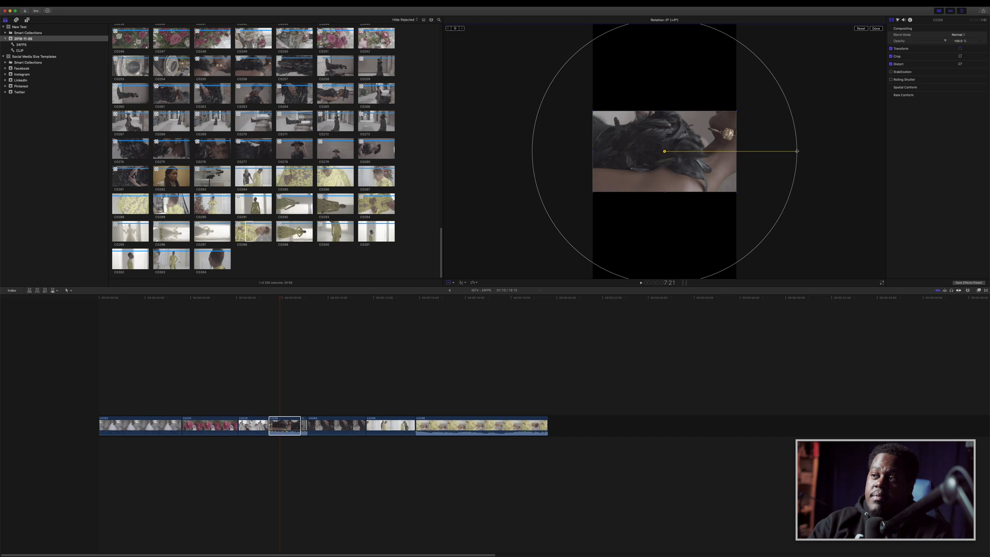
pyautogui.moveTo(799, 147); pyautogui.dragTo(666, 44)
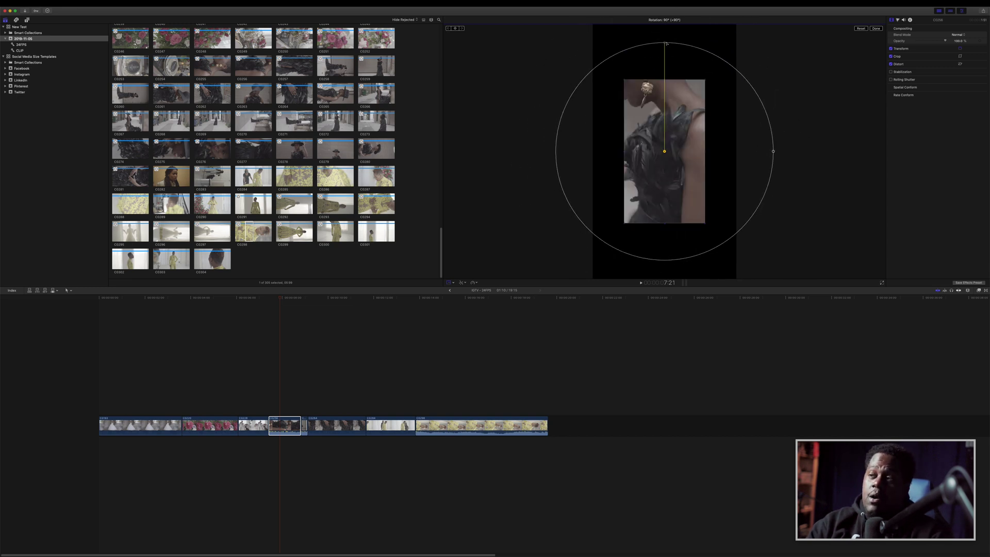
pyautogui.moveTo(666, 43); pyautogui.dragTo(667, 44)
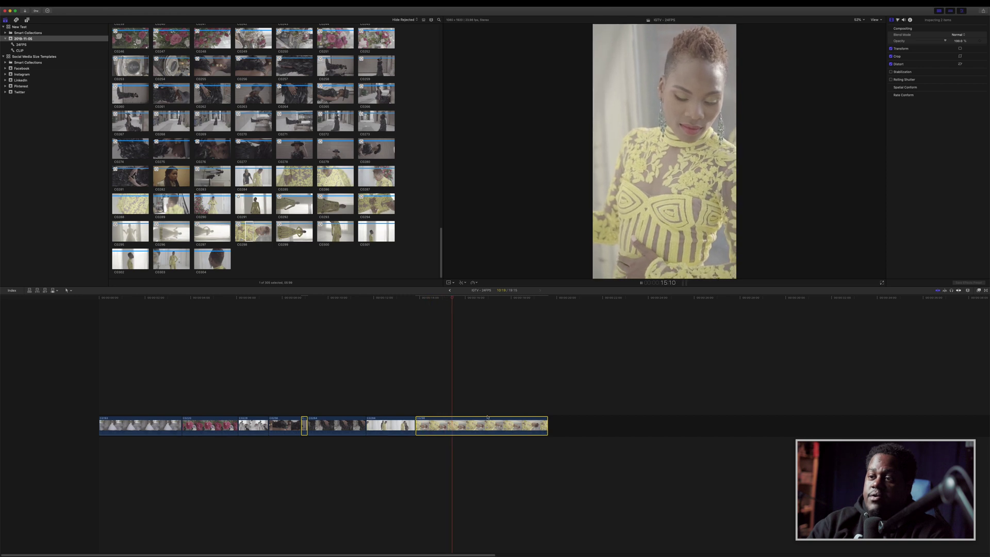
# Stop playback, clear the clip selection and open the Social Media Size Templates library.
pyautogui.press('space')
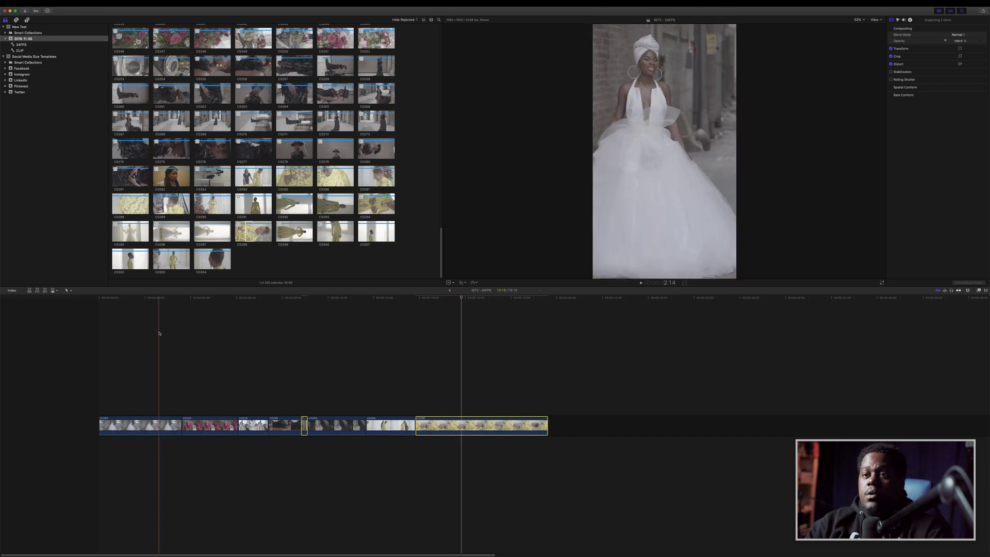
pyautogui.click(320, 361)
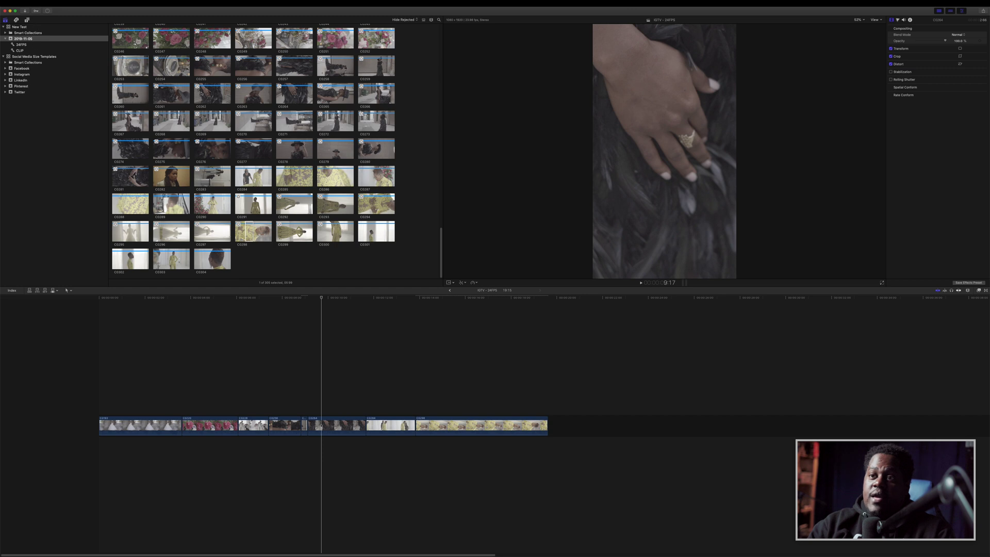
pyautogui.scroll(15, 201, 93)
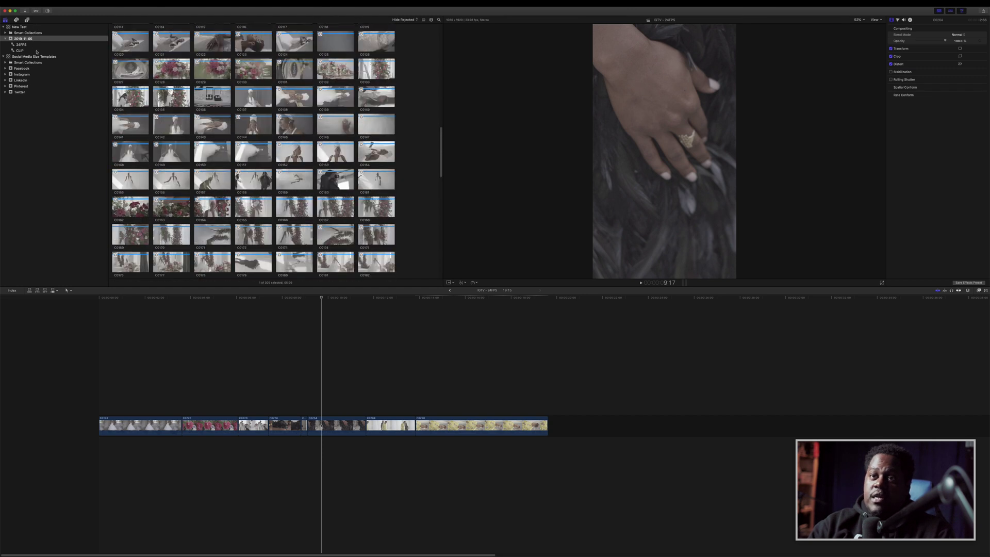
pyautogui.click(37, 56)
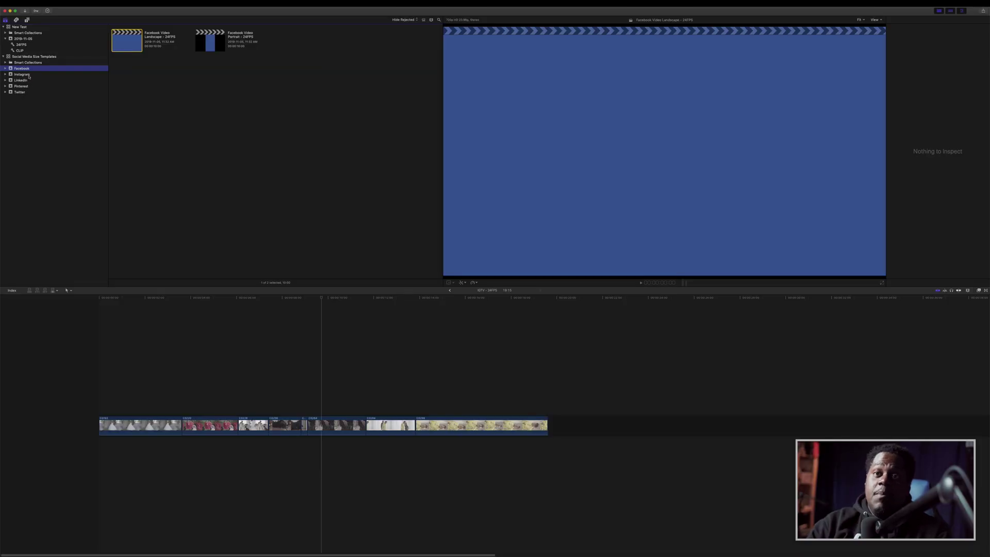
# Preview the Facebook, LinkedIn and then Pinterest template events in turn.
pyautogui.click(22, 75)
pyautogui.click(21, 81)
pyautogui.click(21, 86)
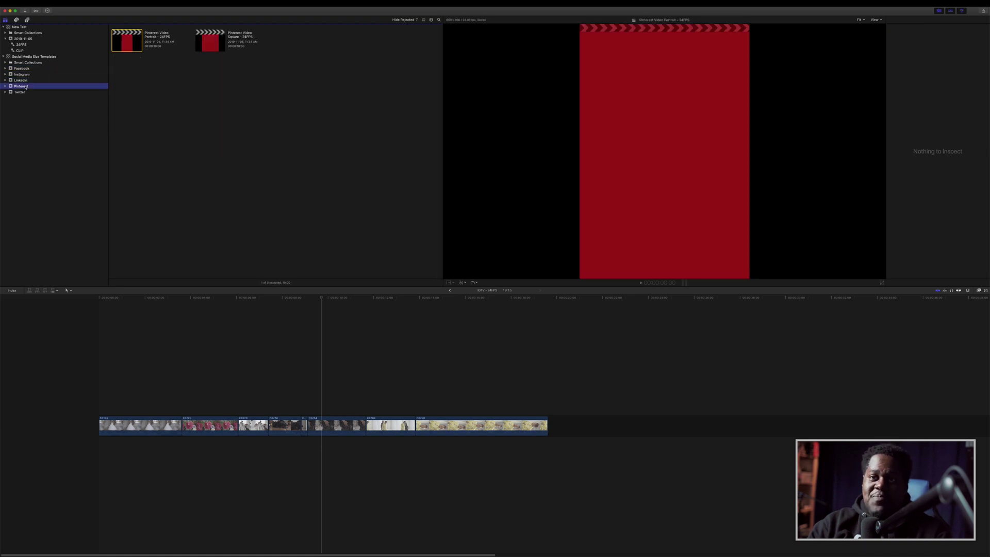